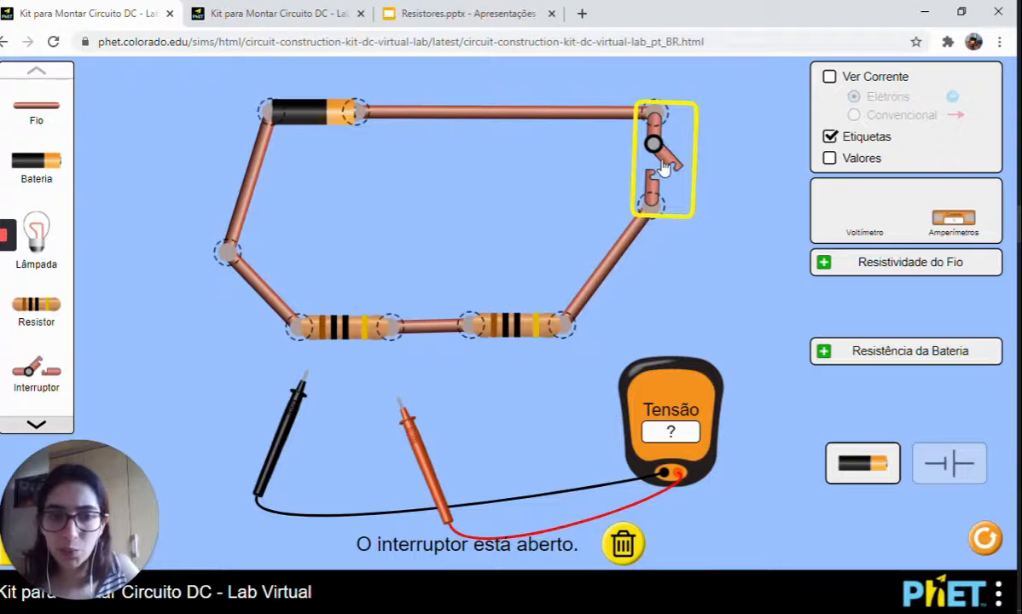
Display the electron current in the series circuit and close its switch.
click(561, 202)
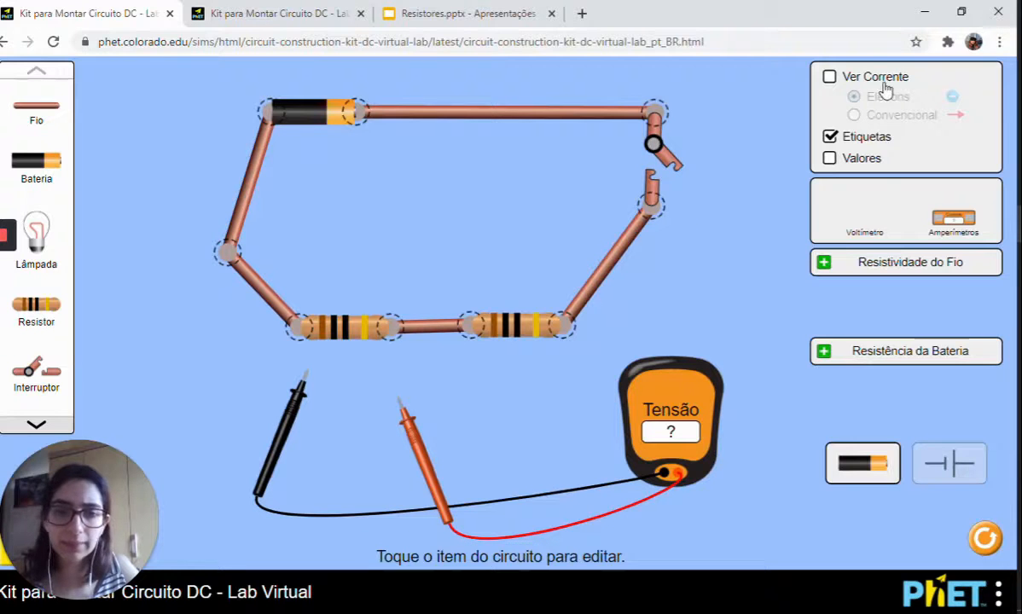
click(829, 78)
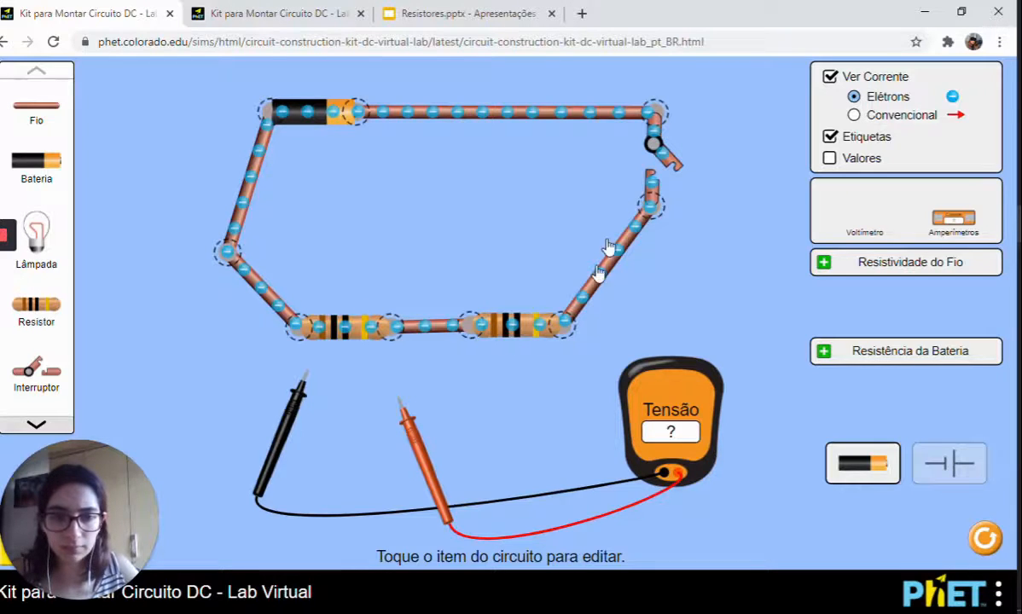
click(670, 165)
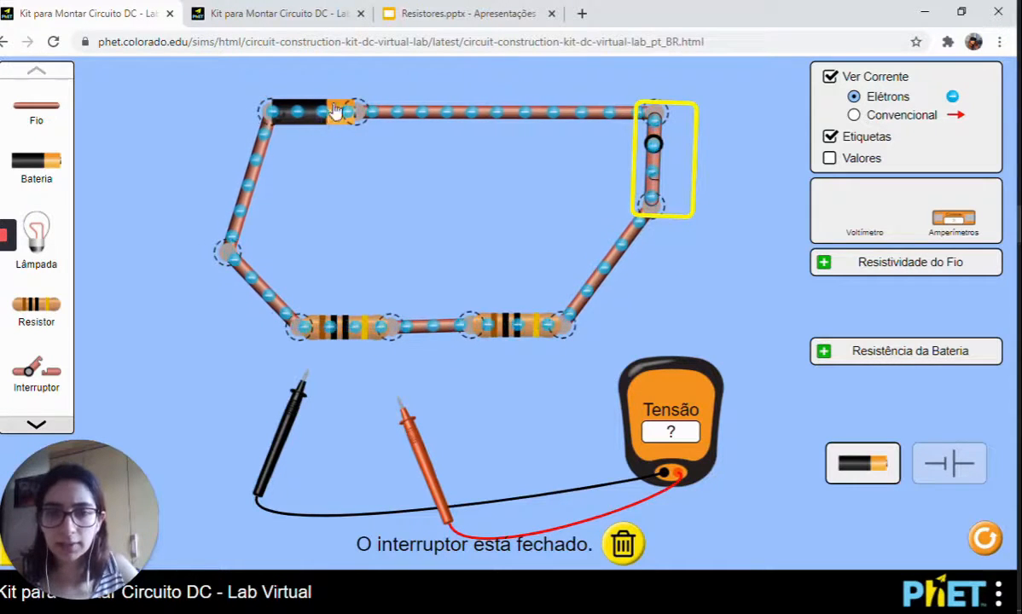
click(829, 78)
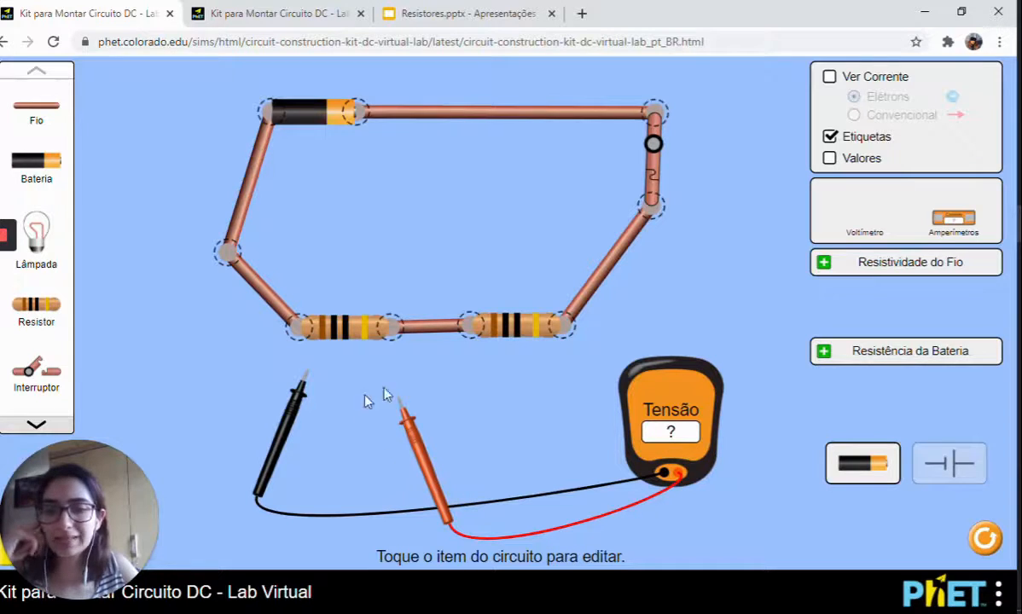
click(830, 79)
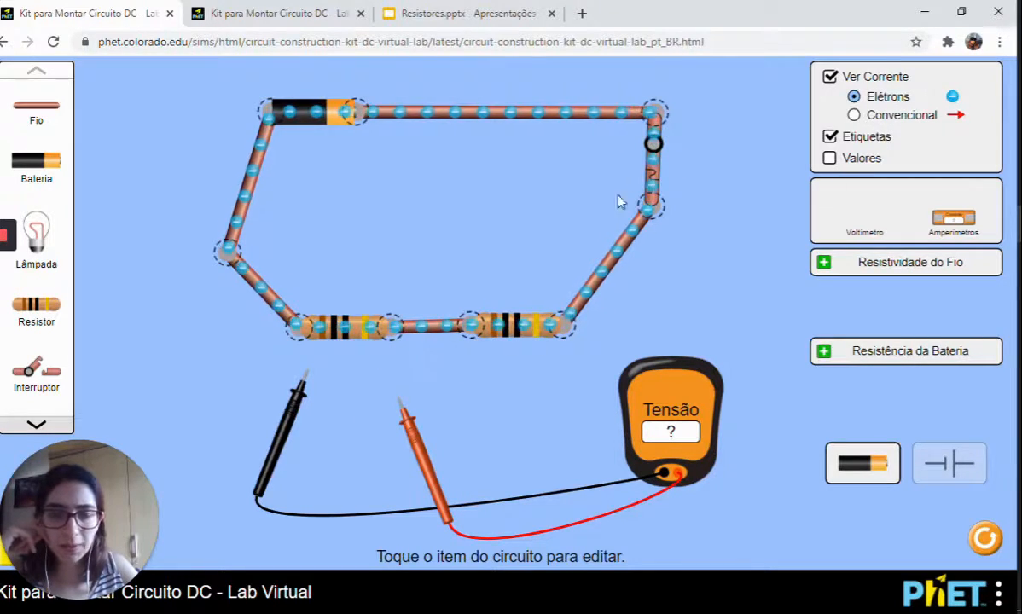
Measure the voltage across the series circuit's battery and across its left resistor with the voltmeter probes.
drag(273, 460, 229, 222)
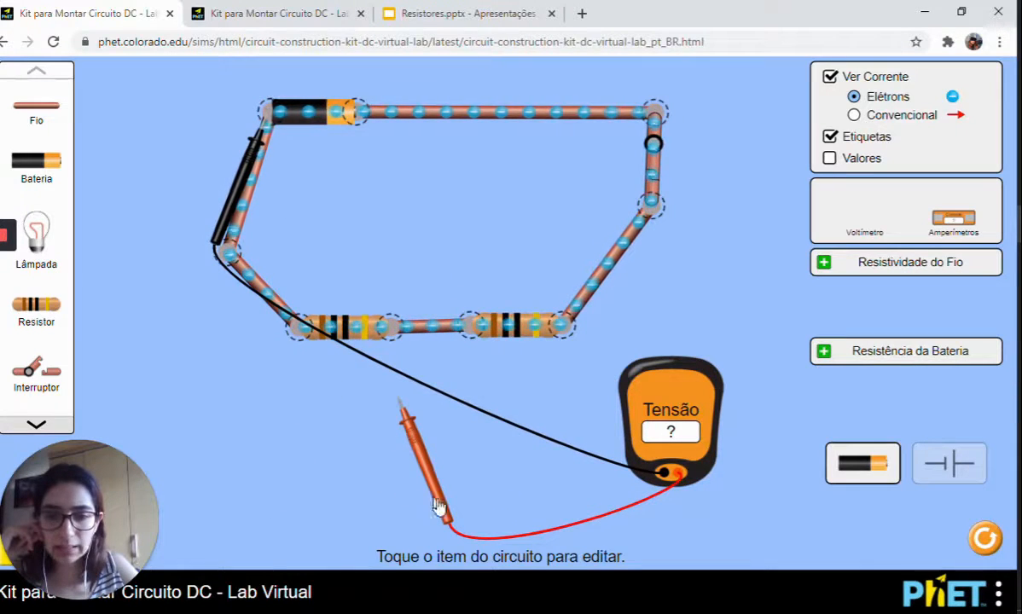
drag(439, 496, 403, 224)
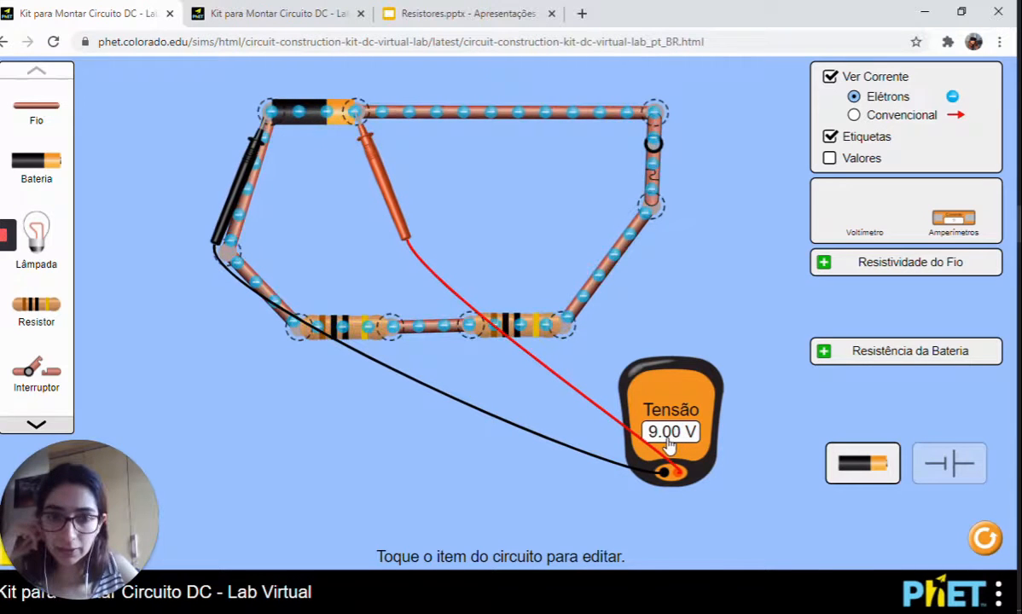
drag(247, 181, 277, 394)
drag(376, 202, 422, 415)
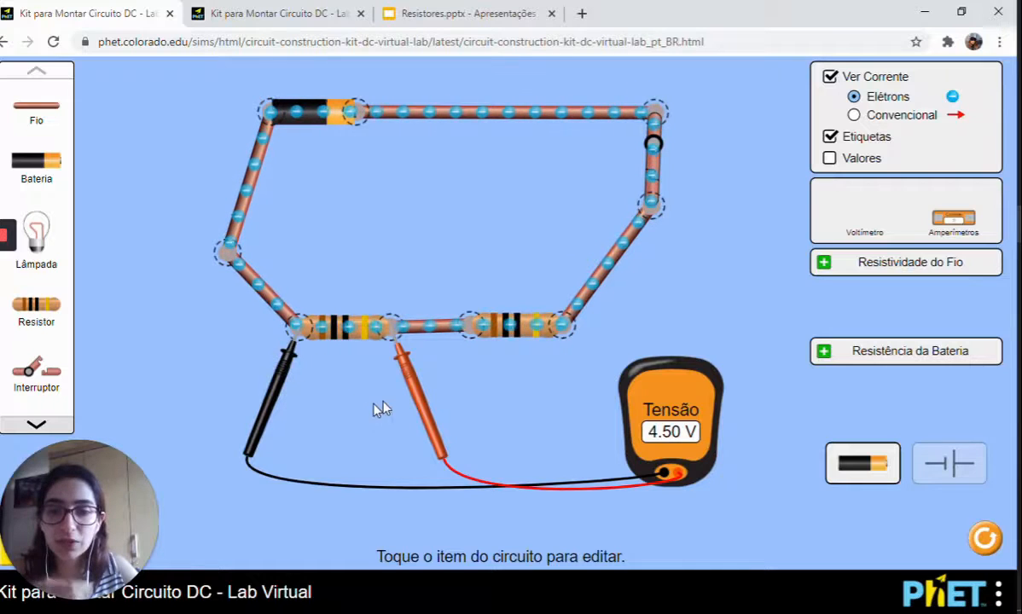
Measure the voltage across the series circuit's right resistor and across both resistors together.
drag(418, 402, 589, 405)
drag(270, 390, 445, 404)
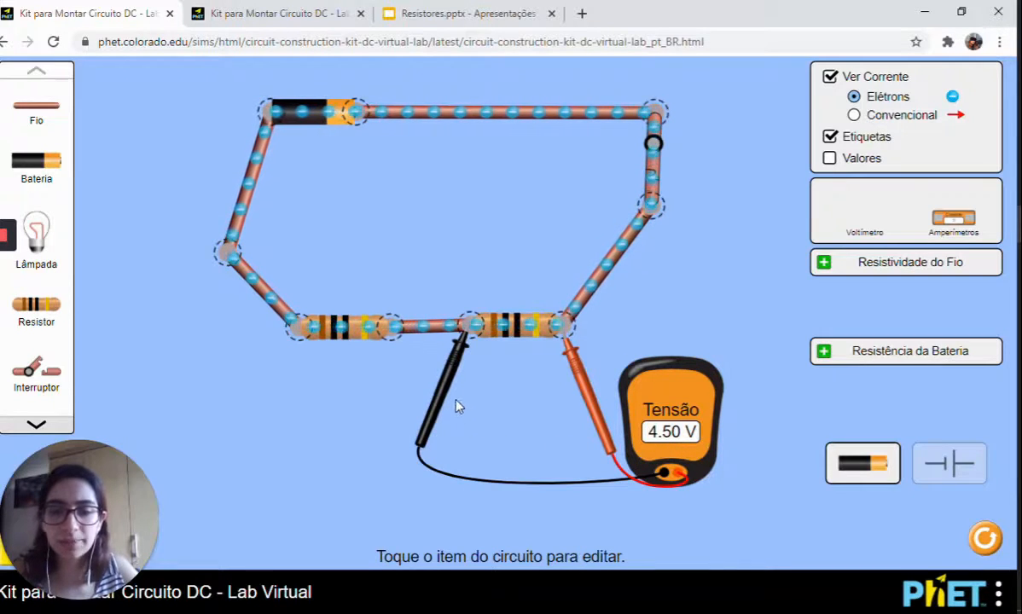
drag(447, 400, 274, 410)
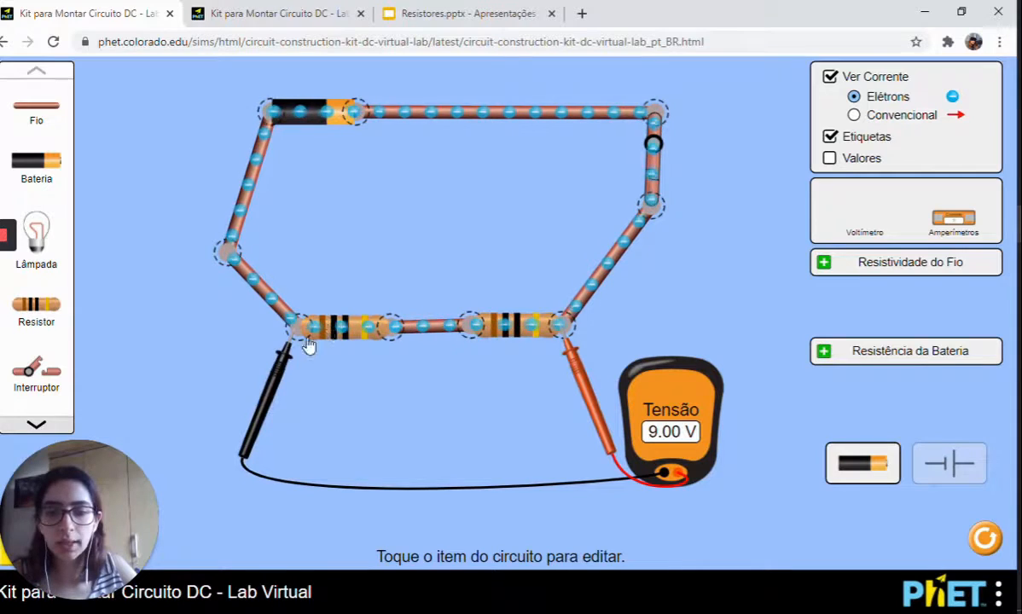
Measure the voltage across the left resistor again and park both voltmeter probes off the circuit, beside the meter.
drag(283, 347, 218, 273)
drag(580, 393, 405, 385)
drag(200, 302, 273, 362)
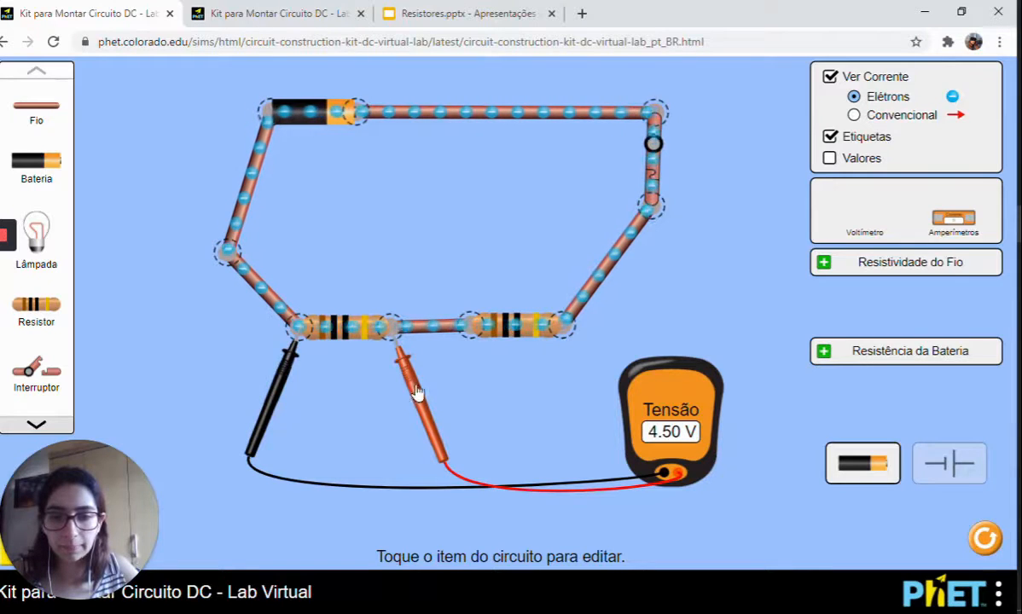
drag(429, 417, 540, 455)
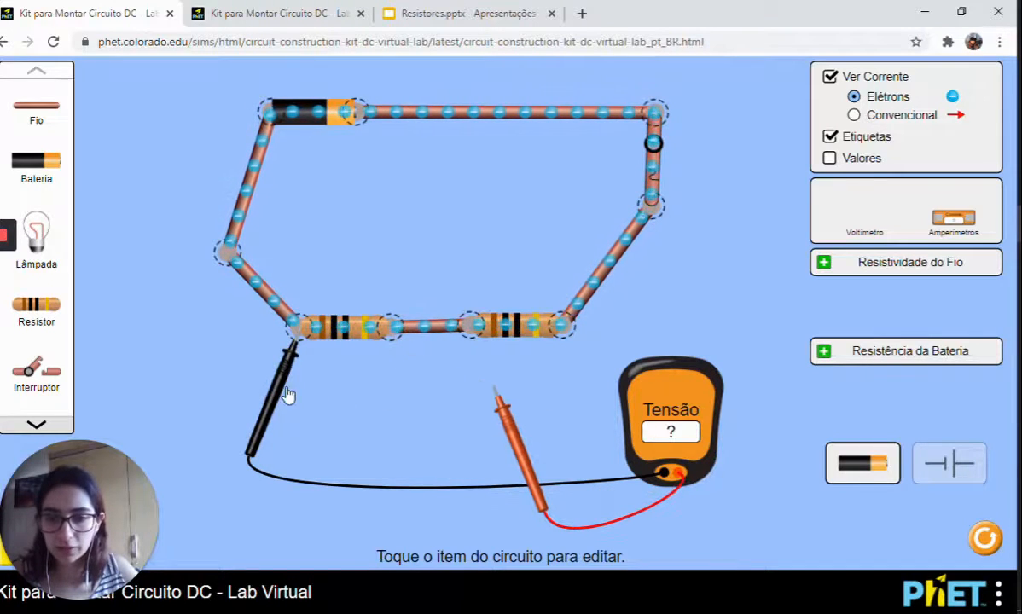
drag(290, 400, 510, 458)
mouse_move(428, 449)
mouse_down()
mouse_move(437, 461)
mouse_move(446, 451)
mouse_up()
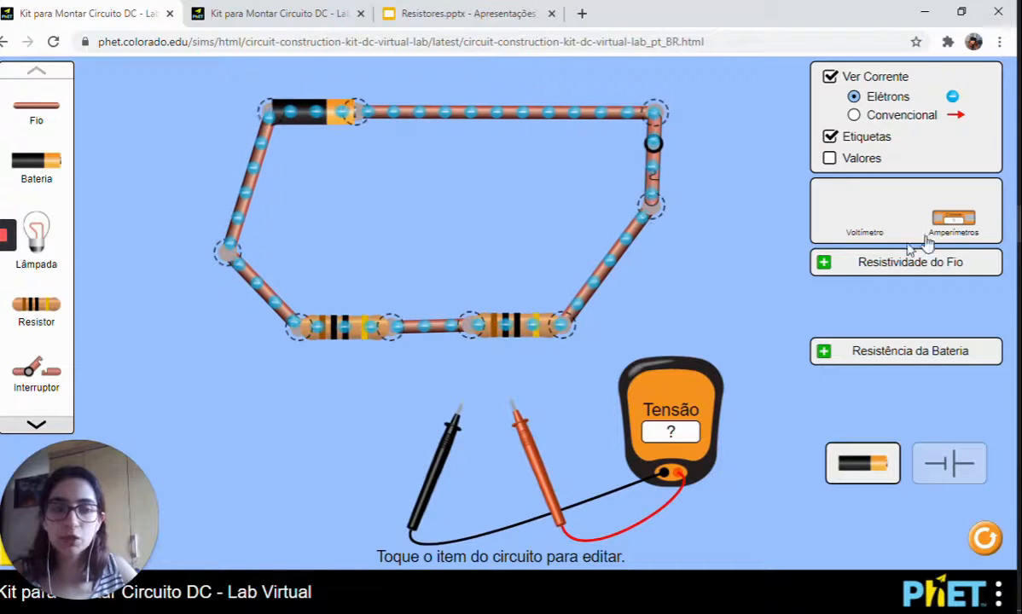
Cut the junction between the battery's positive end and the top wire and insert an ammeter in series there.
drag(951, 219, 682, 309)
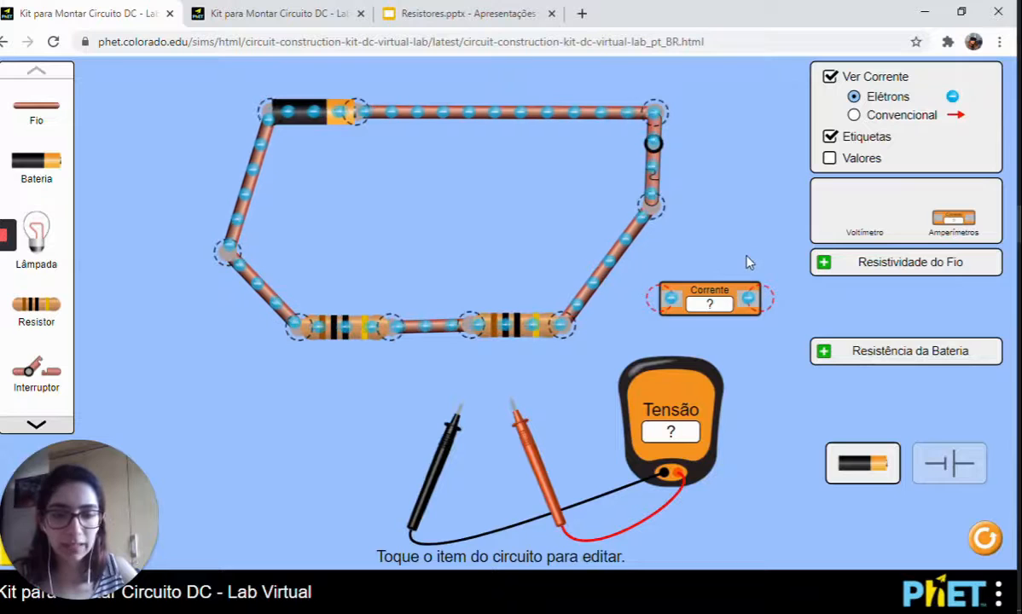
drag(721, 309, 386, 211)
click(356, 114)
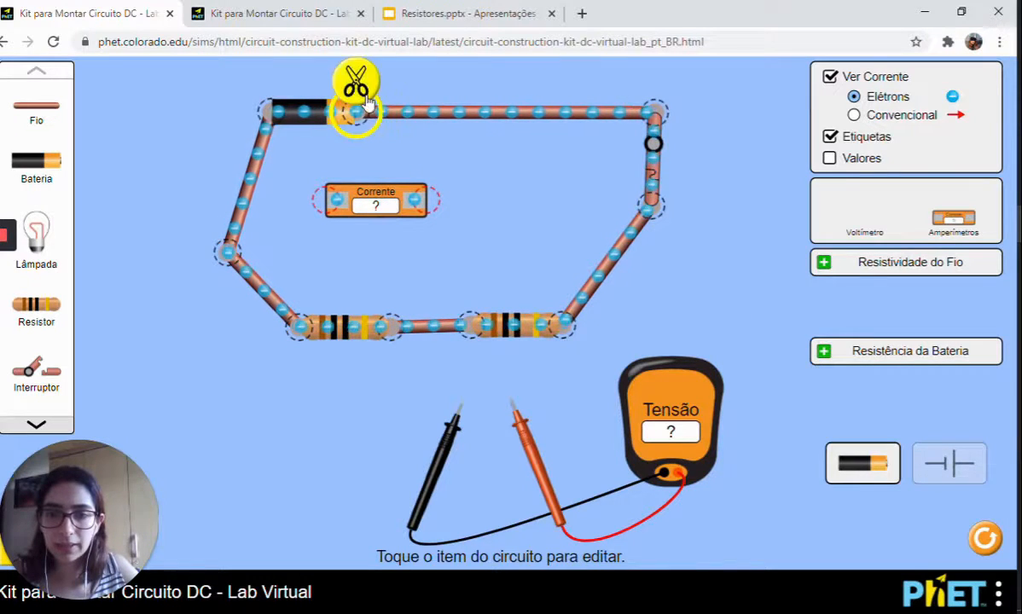
click(356, 89)
drag(386, 120, 425, 118)
drag(381, 198, 383, 152)
drag(330, 177, 317, 114)
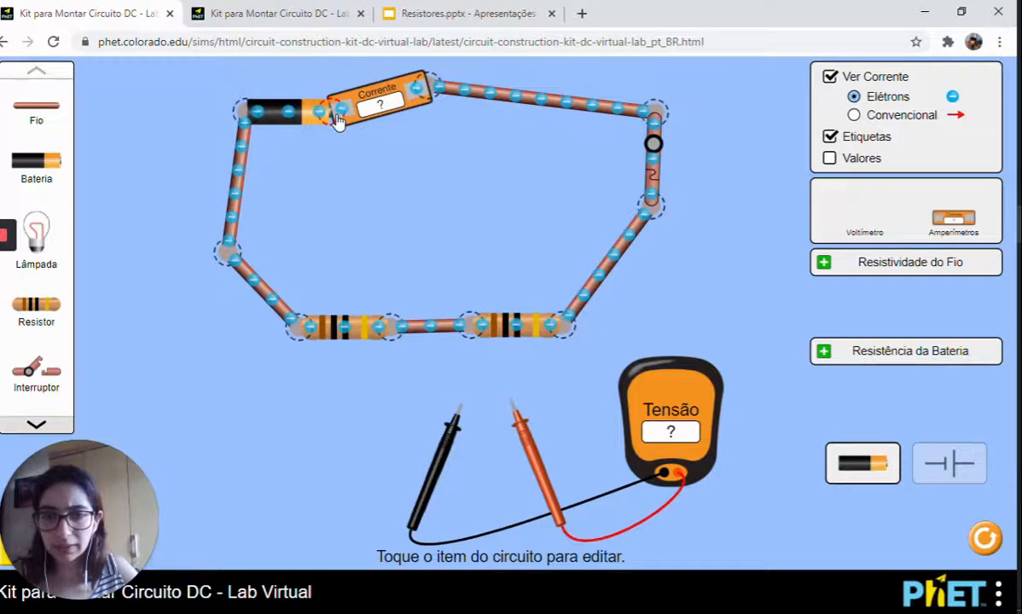
mouse_move(423, 95)
mouse_down()
mouse_move(427, 117)
mouse_move(419, 95)
mouse_up()
click(406, 138)
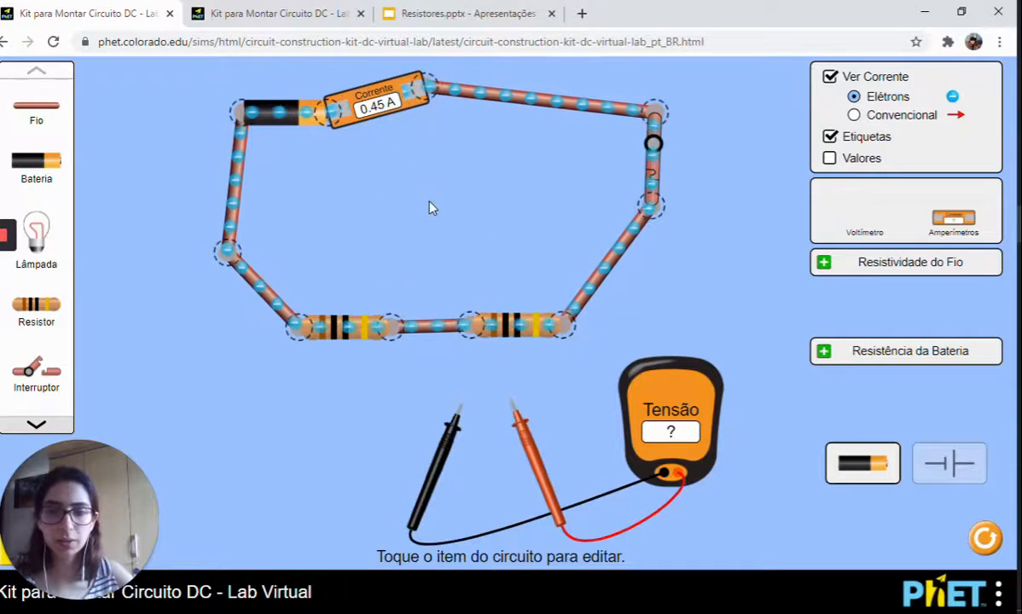
Cut the junction after the left resistor and insert a second ammeter between it and the short wire.
click(392, 337)
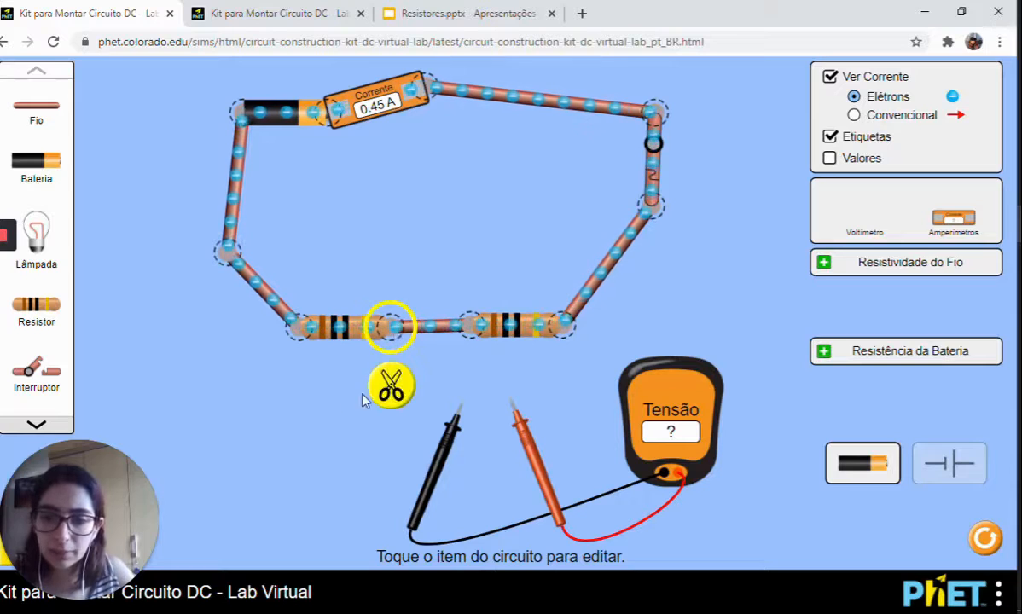
click(392, 383)
drag(949, 222, 253, 337)
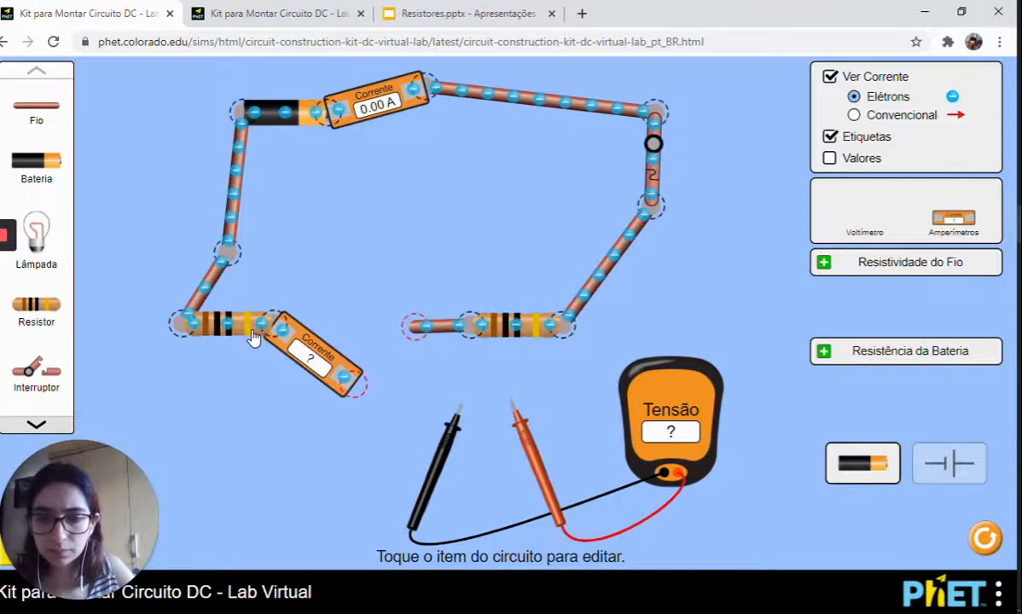
drag(357, 386, 393, 343)
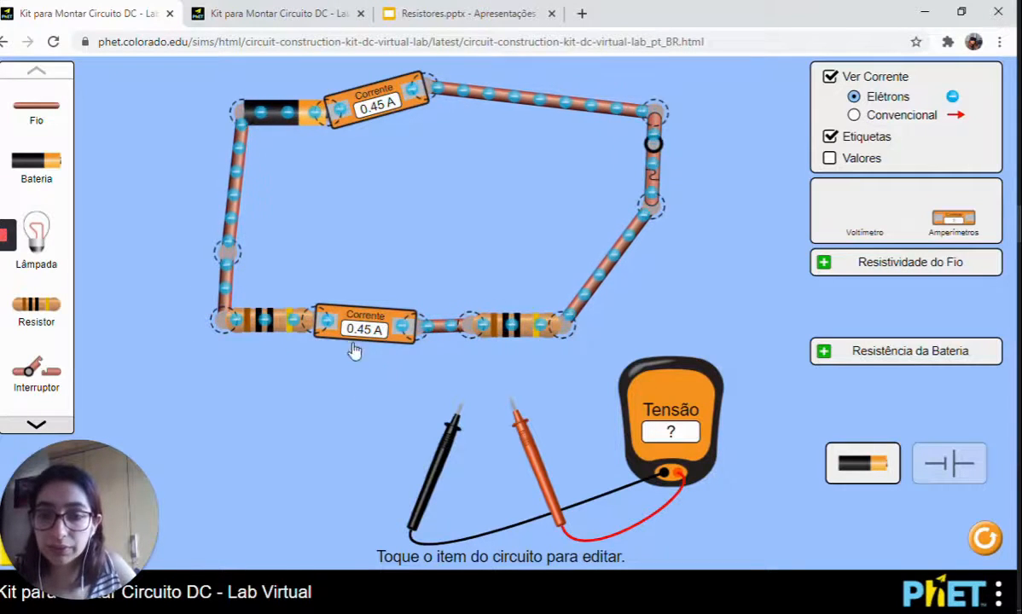
Cut the junction after the right resistor and insert a third ammeter between it and the wire leading to the switch.
click(561, 329)
click(583, 369)
drag(587, 322, 621, 306)
drag(954, 221, 616, 293)
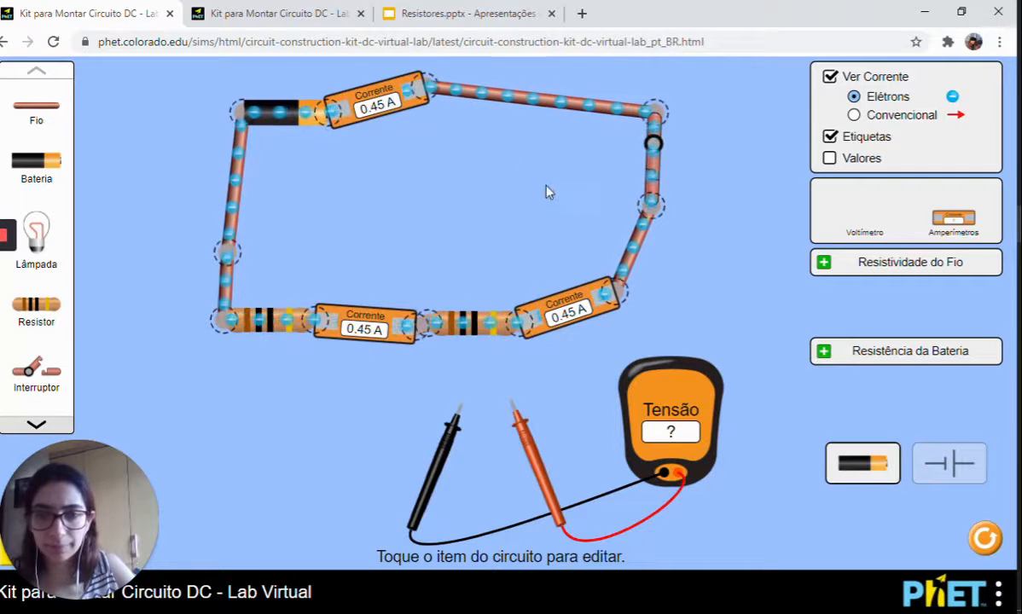
Hide the current display and open the switch in the series circuit.
click(828, 78)
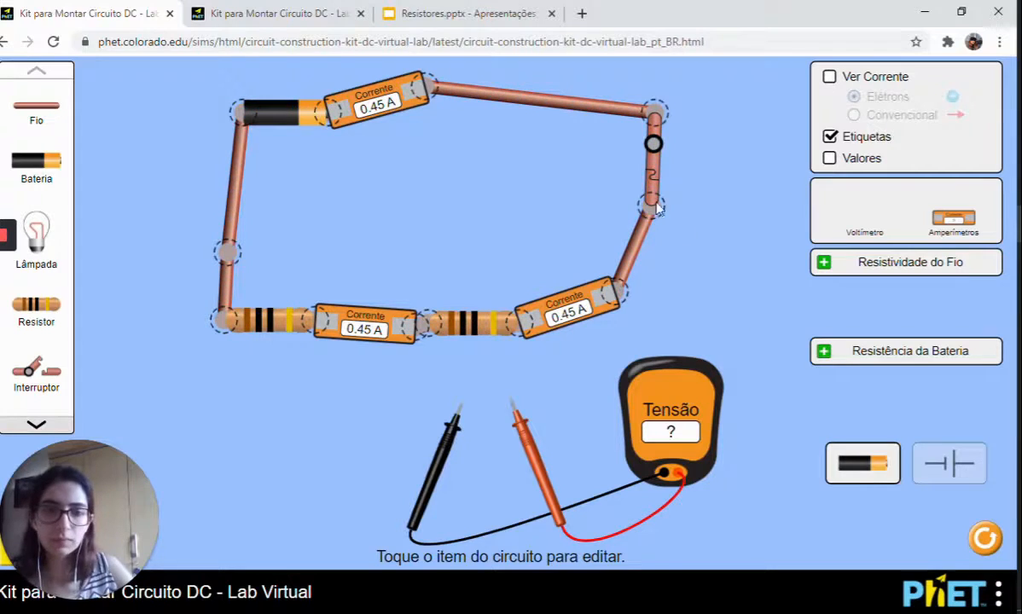
click(653, 146)
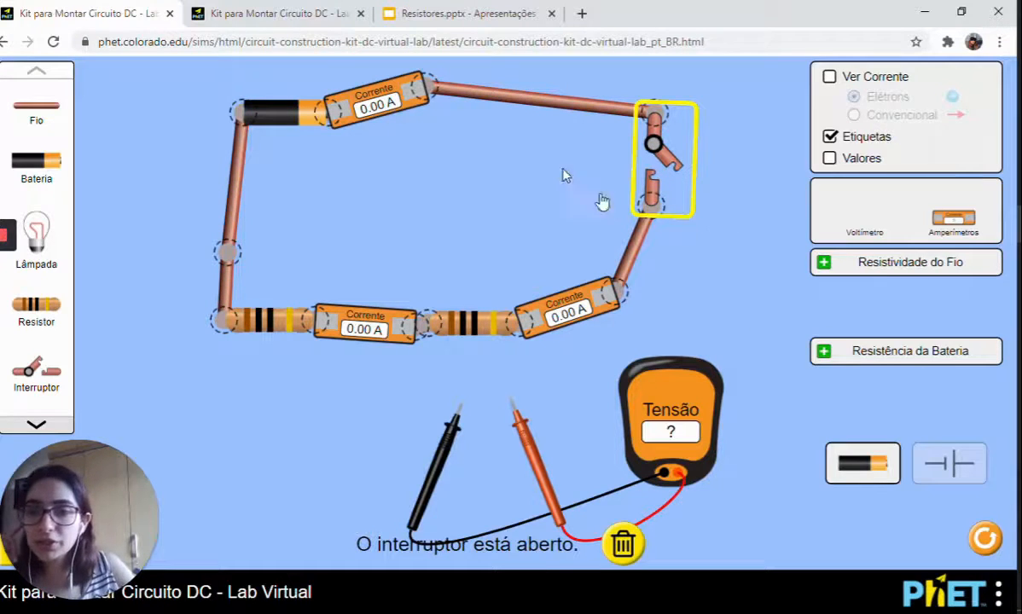
Switch to the browser tab with the parallel circuit and move its upper resistor slightly farther from the lower one.
click(323, 8)
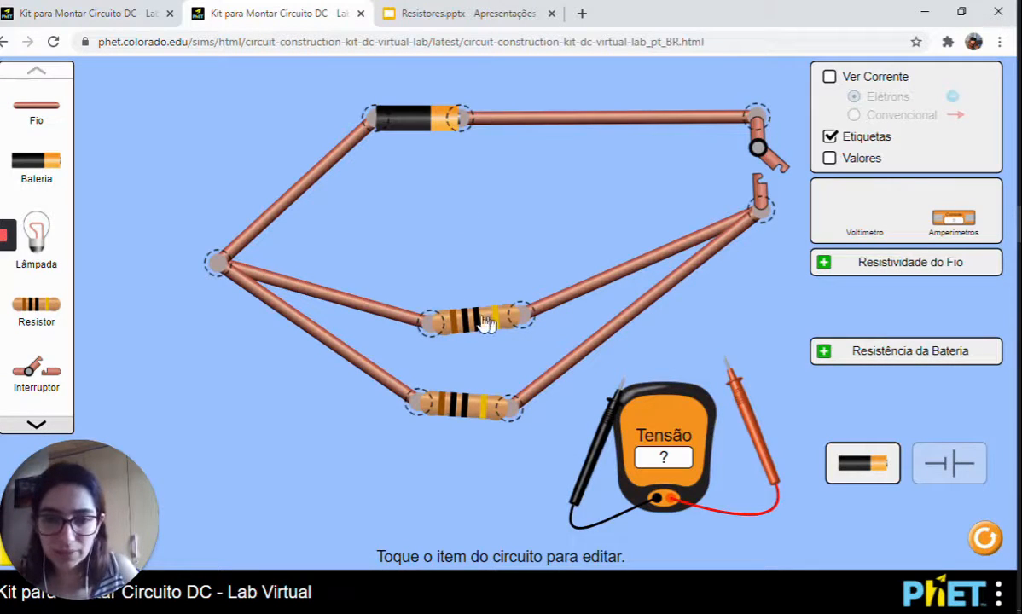
drag(489, 324, 463, 308)
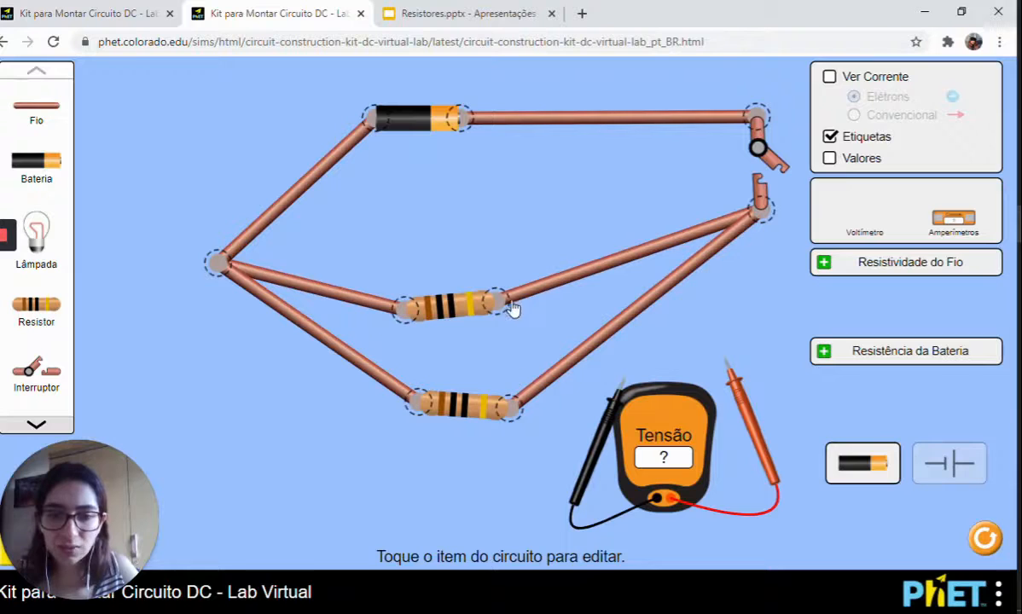
drag(505, 312, 520, 321)
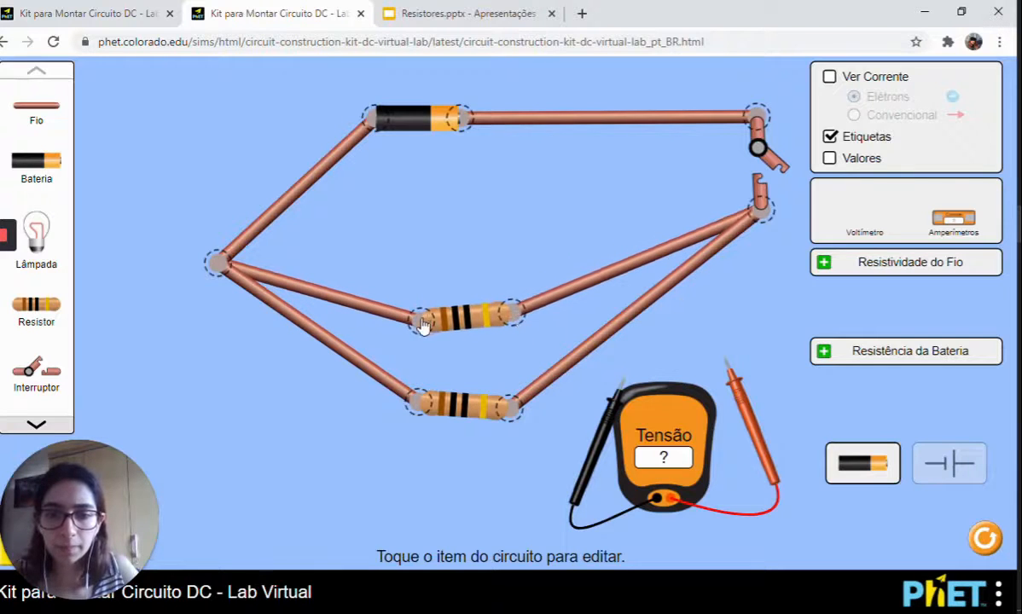
drag(425, 324, 422, 312)
Close the switch and display the electron current in the parallel circuit, and likewise in the series circuit's tab.
click(774, 161)
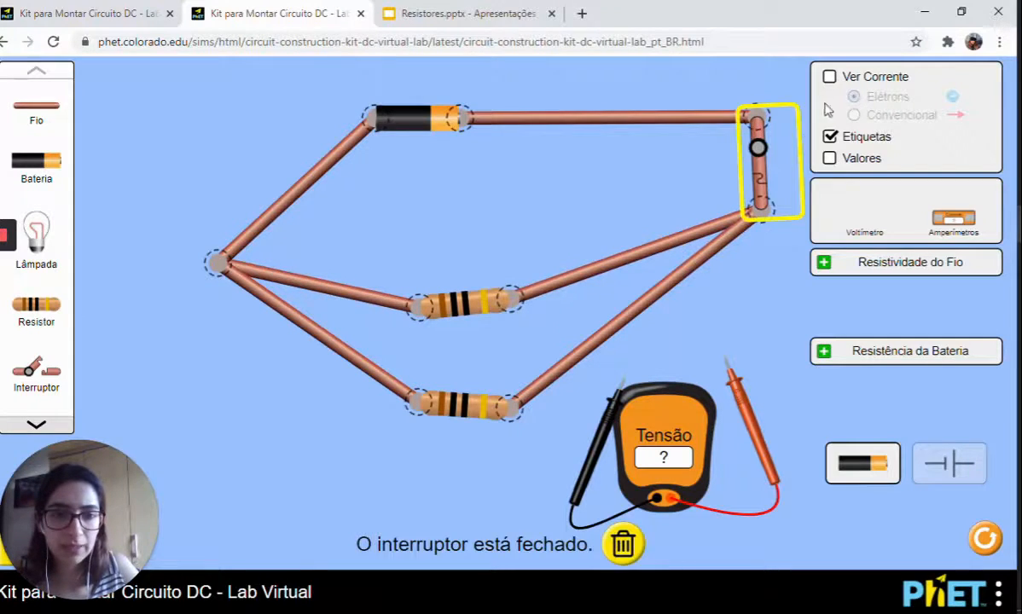
click(830, 77)
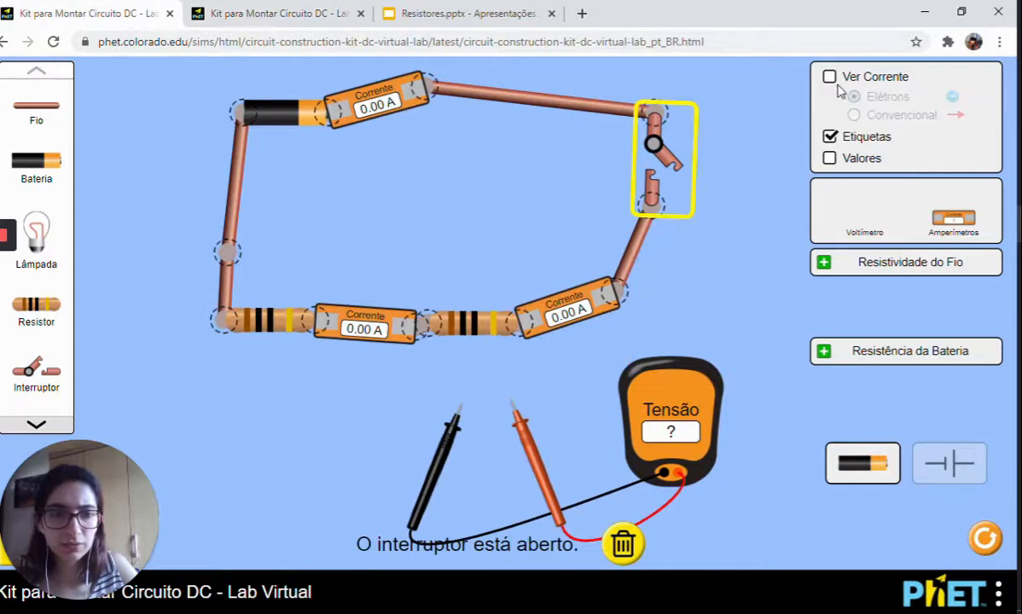
click(832, 80)
click(670, 168)
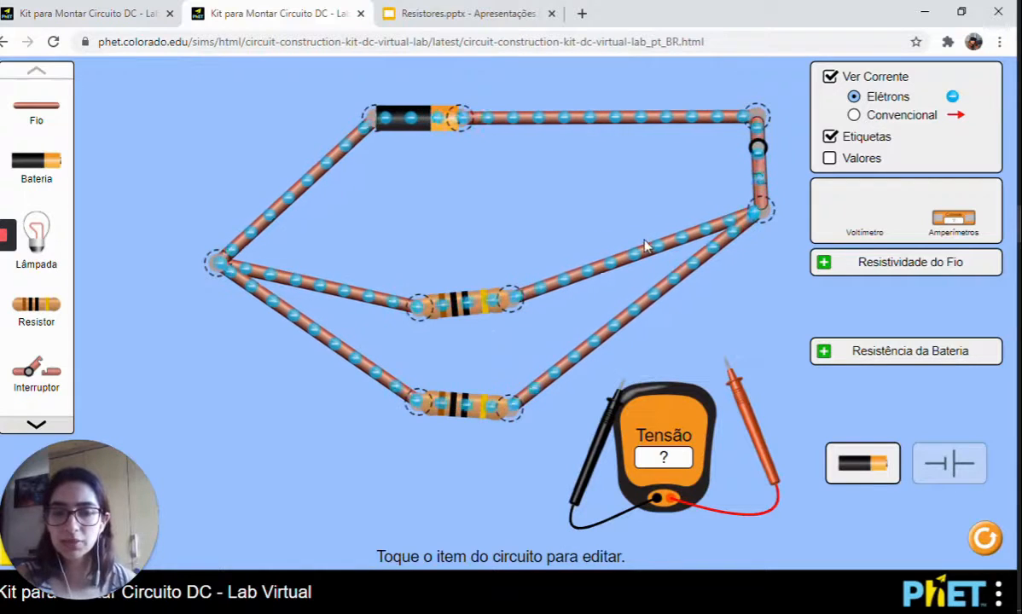
Measure the voltage across the parallel circuit's battery and across its upper resistor with the voltmeter probes.
drag(626, 476, 352, 177)
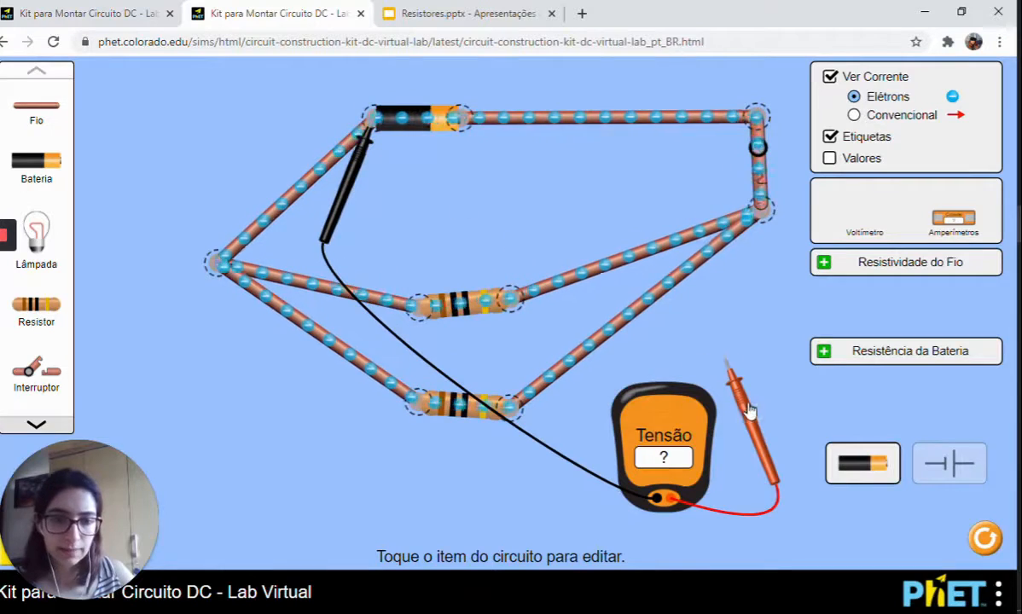
drag(743, 402, 443, 141)
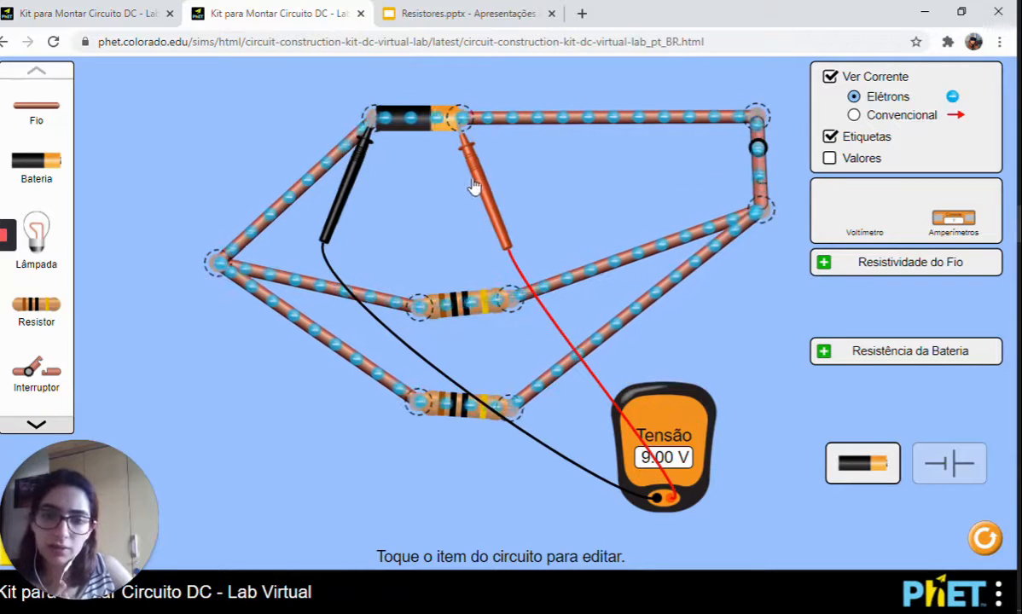
drag(477, 199, 534, 368)
drag(350, 187, 399, 375)
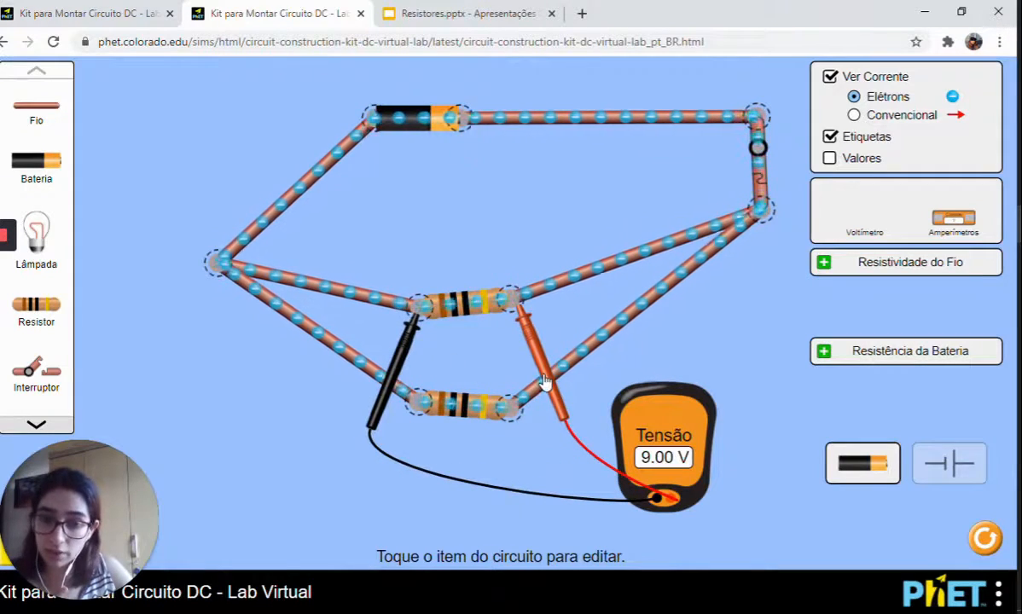
Measure the voltage across the parallel circuit's lower resistor and take the red probe off the circuit.
drag(547, 388, 524, 473)
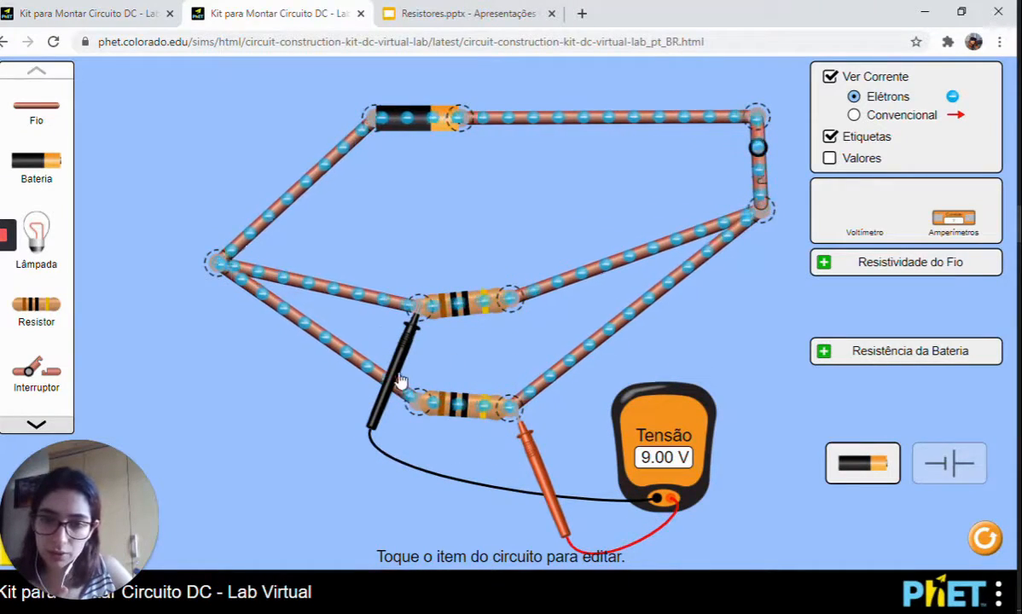
drag(400, 384, 406, 450)
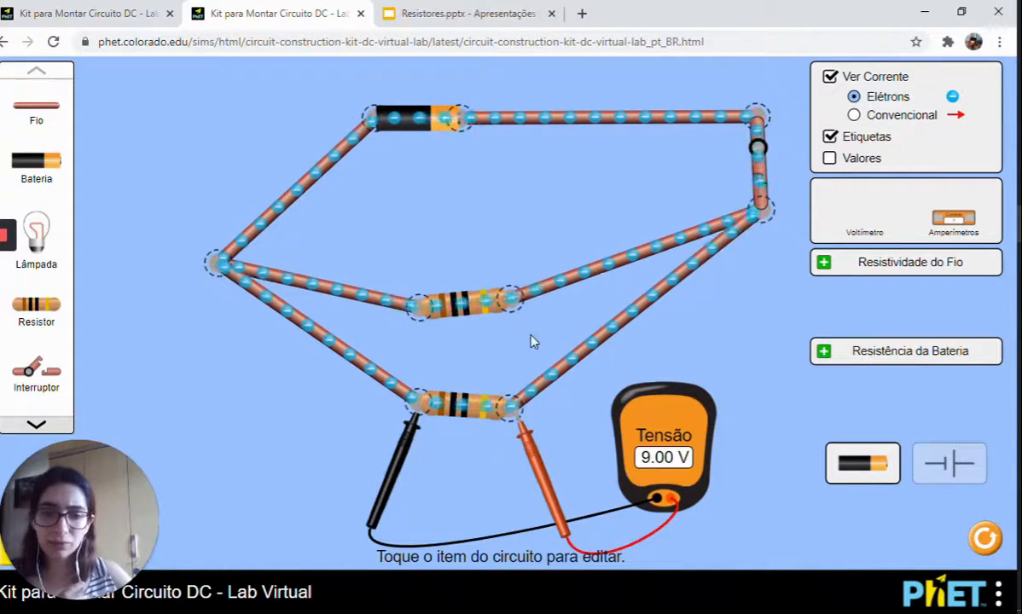
drag(540, 468, 582, 484)
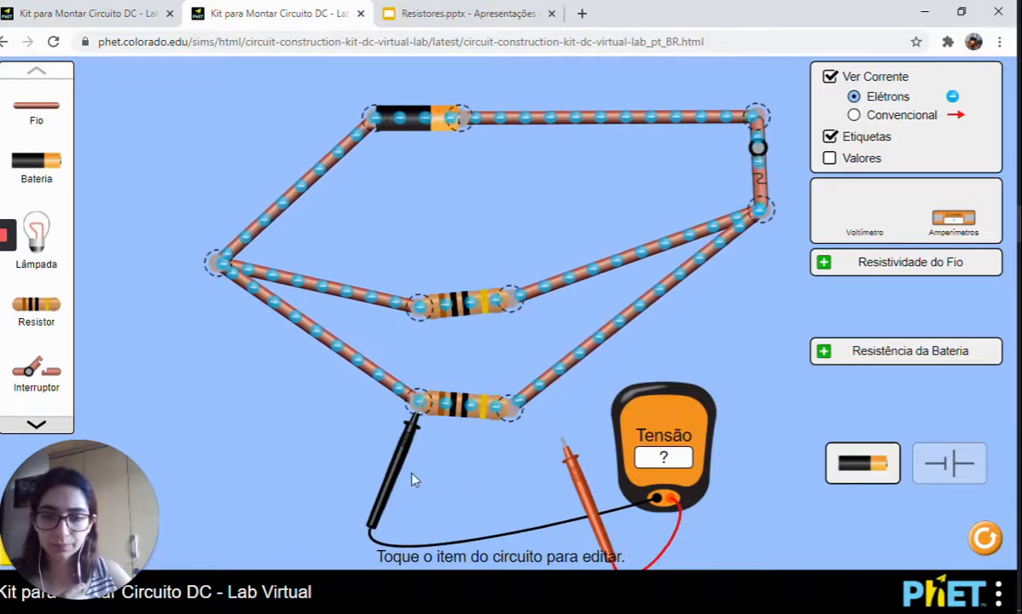
Set both voltmeter probes down below the parallel circuit and shift its upper and lower resistors upward.
drag(391, 483, 489, 517)
drag(590, 501, 602, 520)
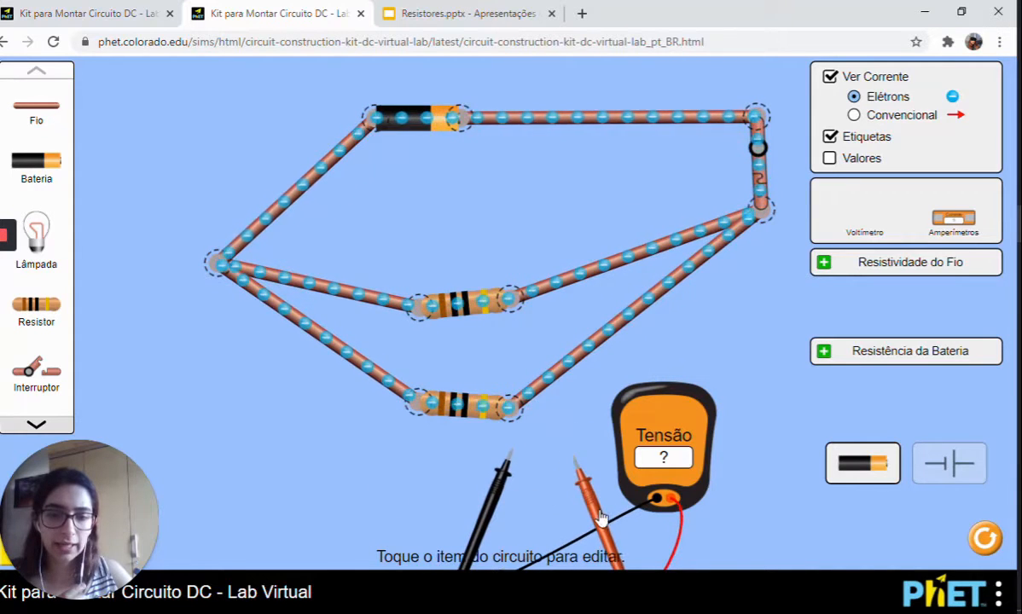
drag(487, 300, 487, 274)
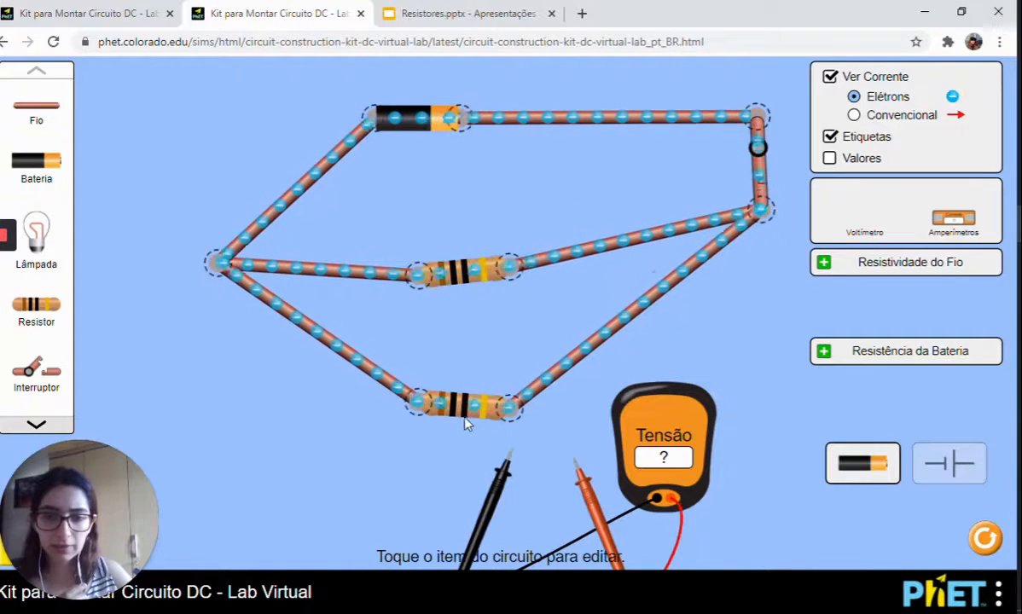
drag(464, 408, 488, 373)
Split the junction between the battery and the upper wire and connect an ammeter in series there.
drag(946, 220, 540, 174)
click(459, 116)
click(457, 173)
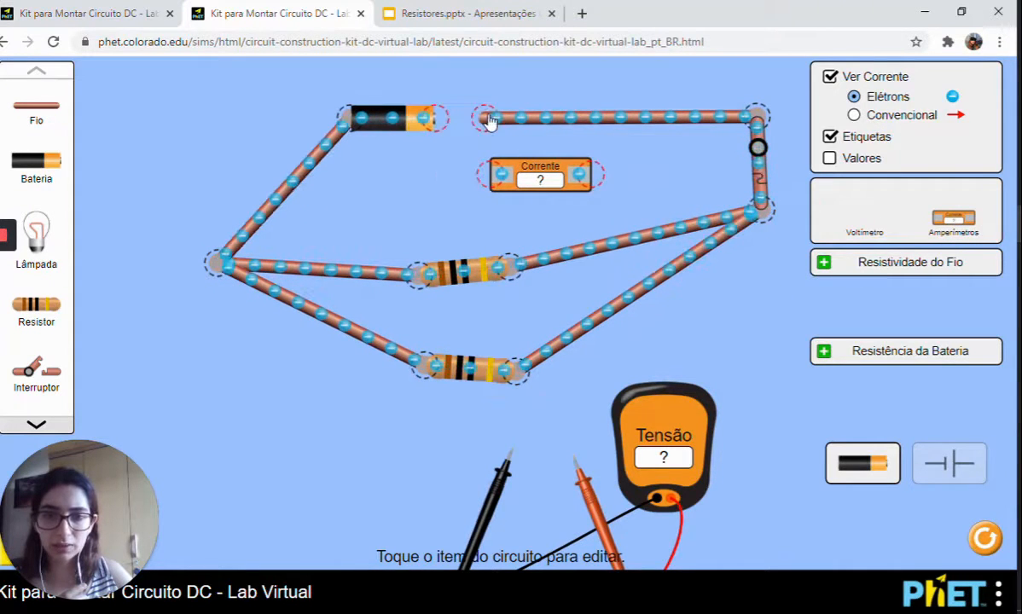
drag(524, 186, 498, 143)
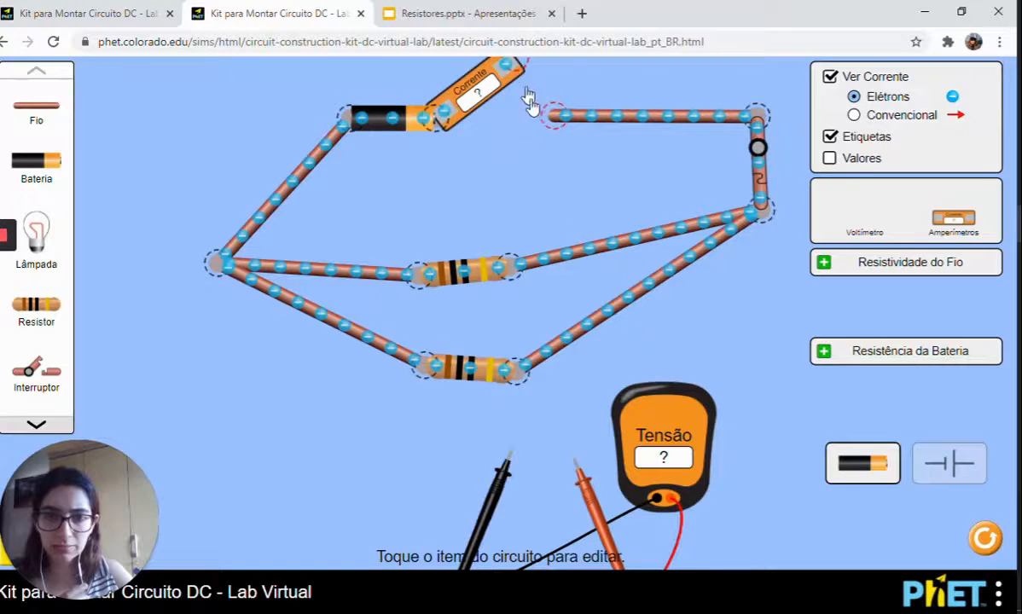
drag(527, 91, 551, 137)
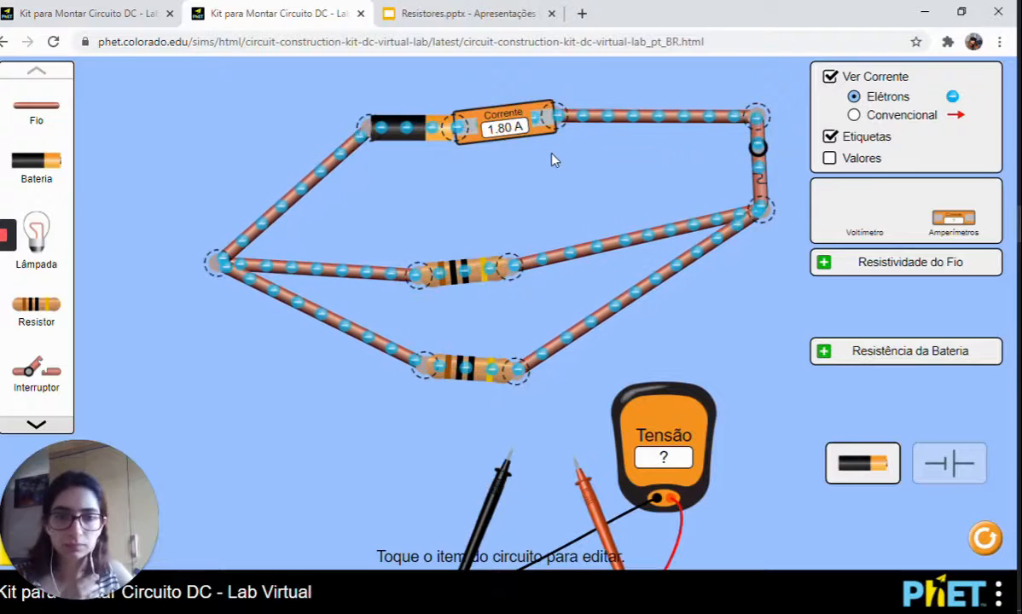
Split the junction between the upper resistor and its wire to the switch and insert an ammeter in that branch.
click(511, 268)
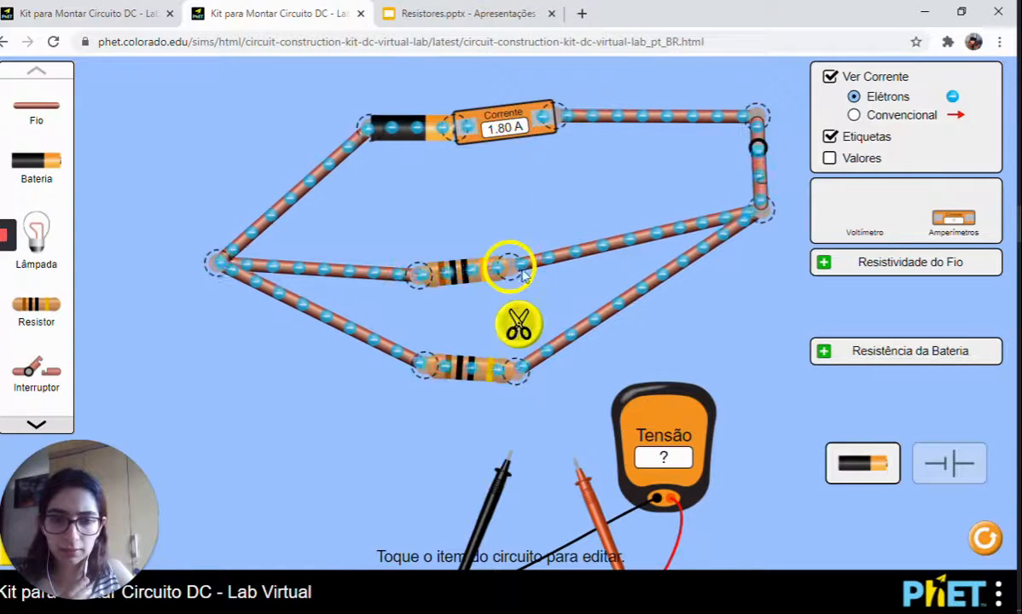
click(518, 324)
drag(539, 260, 520, 276)
drag(611, 254, 585, 276)
Split the junction between the lower resistor and its wire to the switch and insert an ammeter in that branch.
click(516, 369)
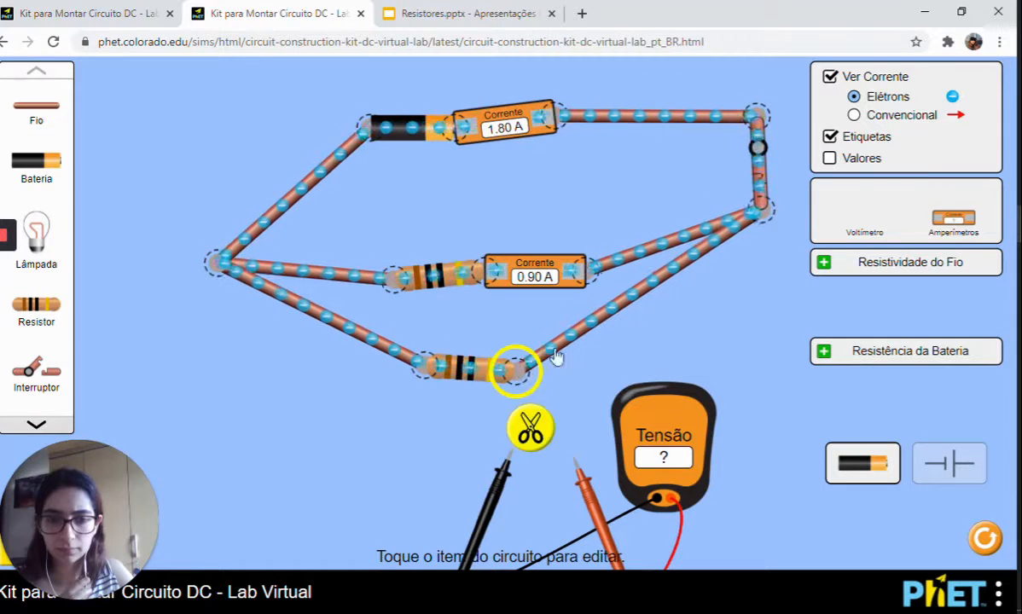
click(528, 424)
drag(539, 373, 599, 376)
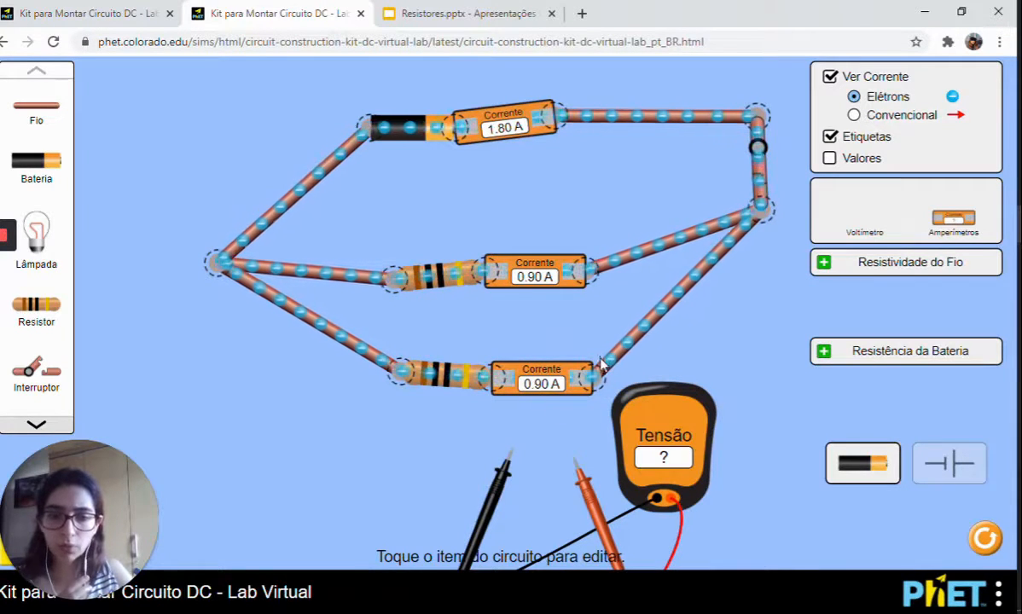
Check the component values of the parallel circuit, hide them, and compare its ammeters with those in the series circuit's tab.
click(831, 159)
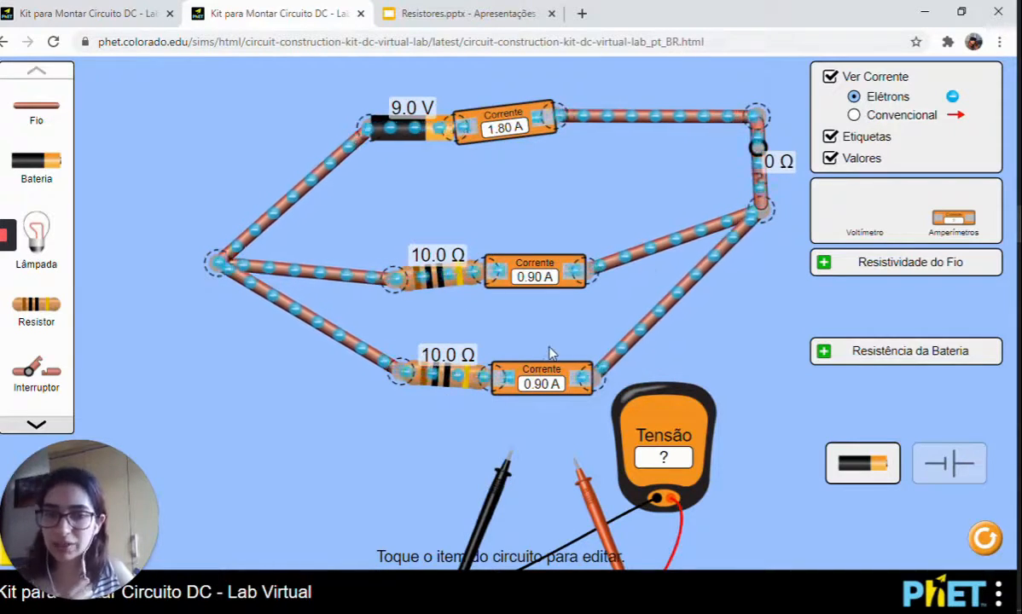
click(829, 158)
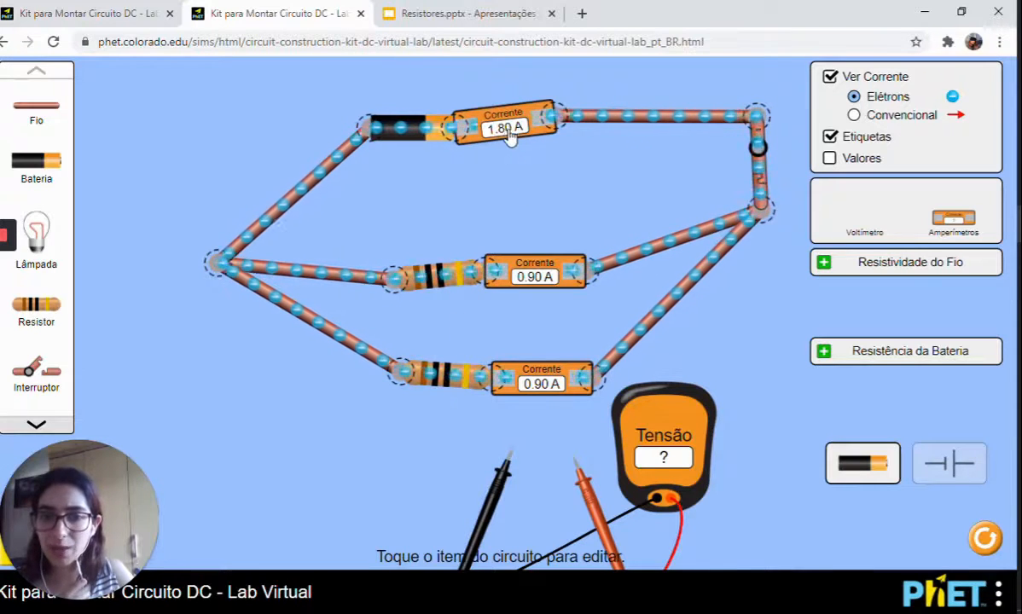
click(162, 21)
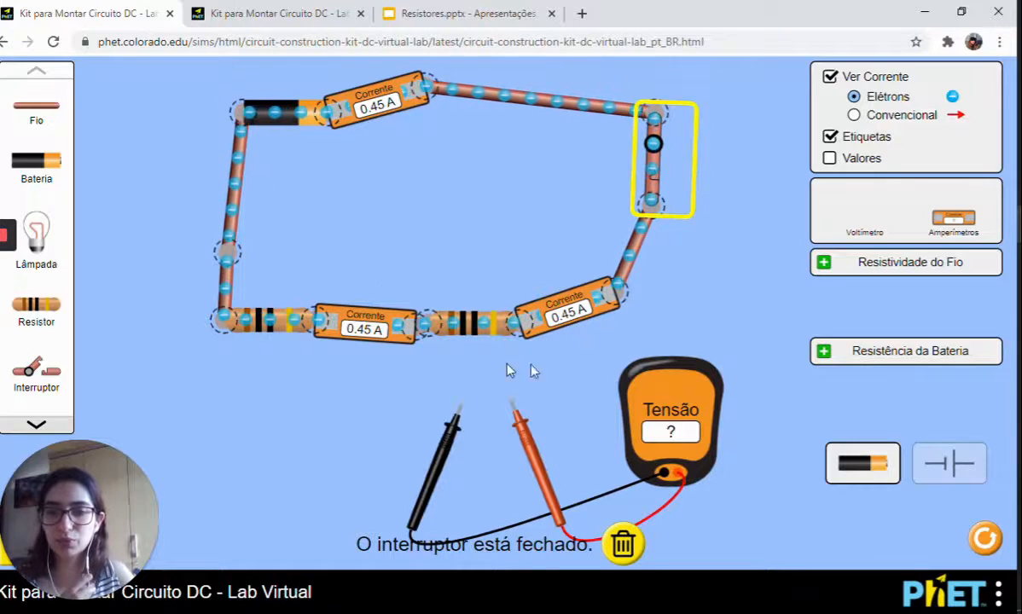
click(292, 13)
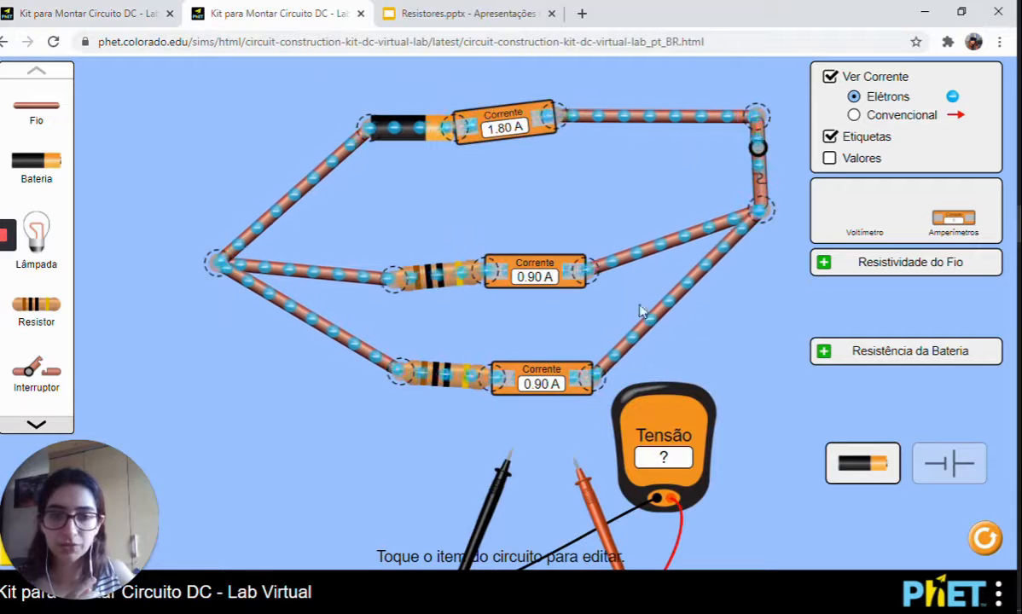
Move the voltmeter body away from the lower branch, and show the component values briefly before hiding them again.
drag(655, 458, 706, 454)
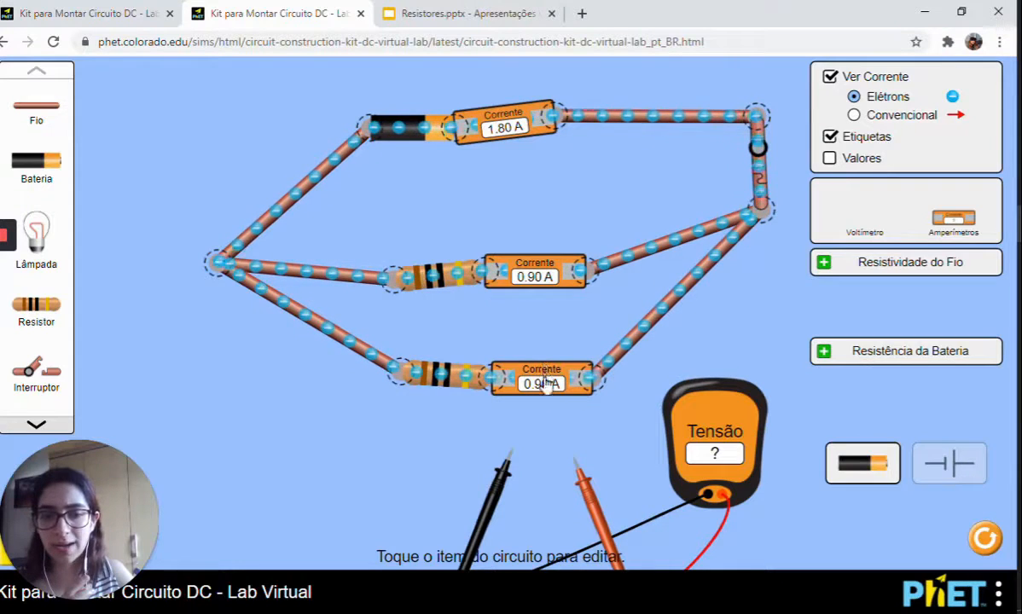
click(830, 159)
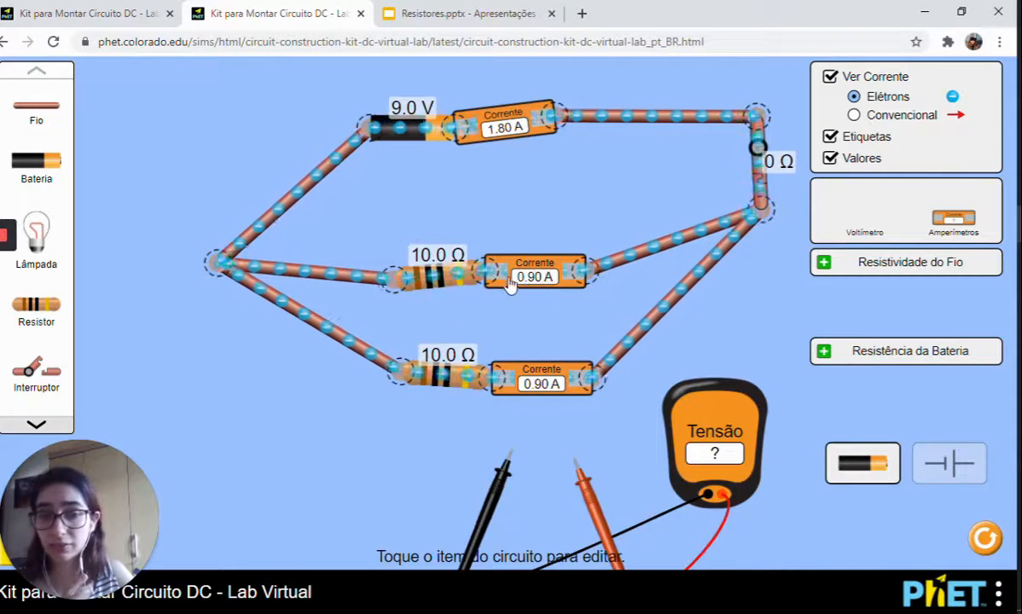
click(829, 159)
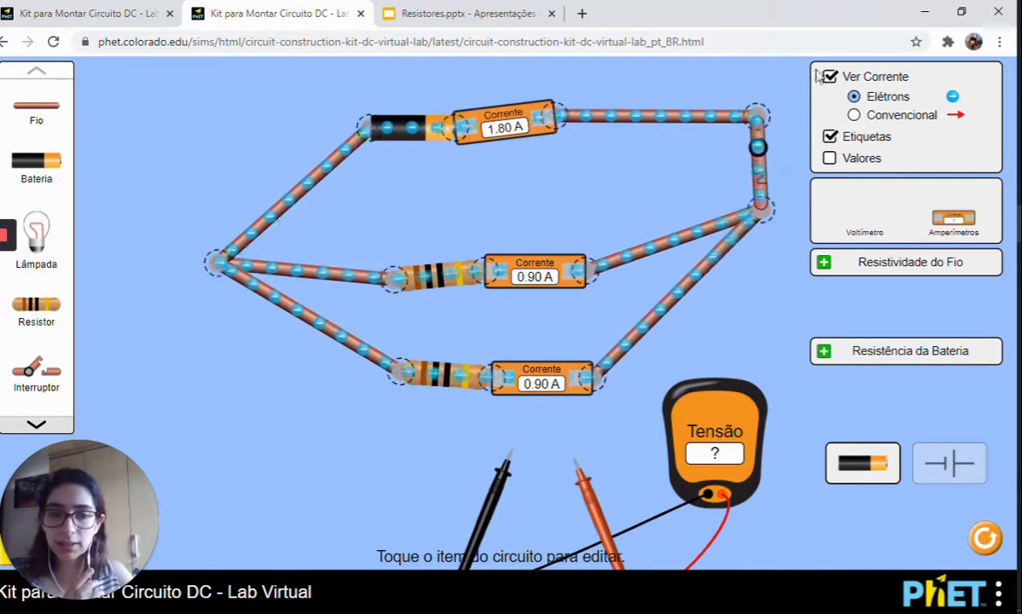
Open the switch, place a high-voltage battery, a high-resistance bulb and a high-resistance resistor beside the circuit, and display the component values.
click(758, 147)
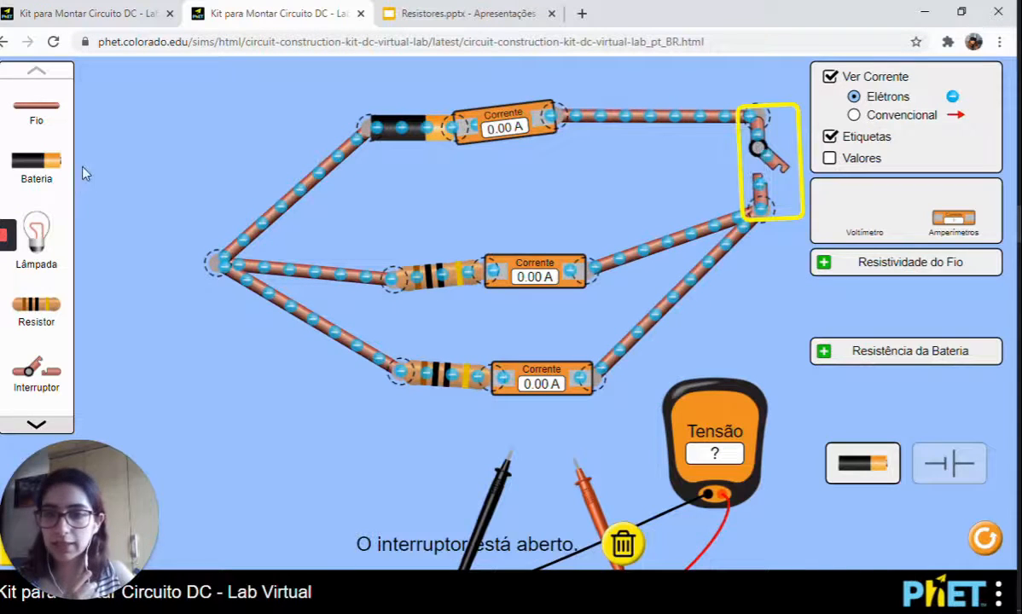
click(37, 421)
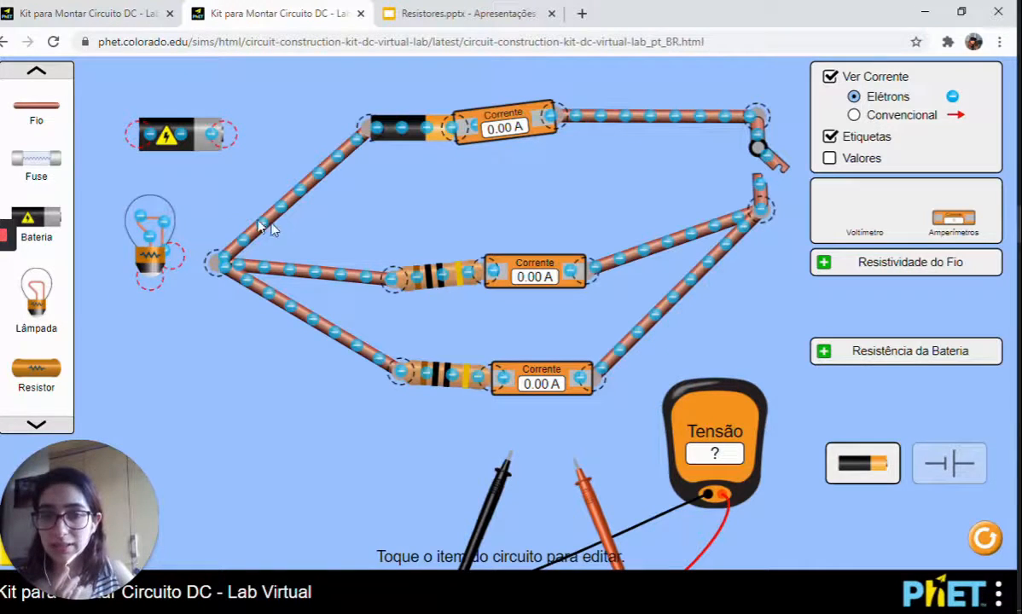
drag(39, 379, 209, 358)
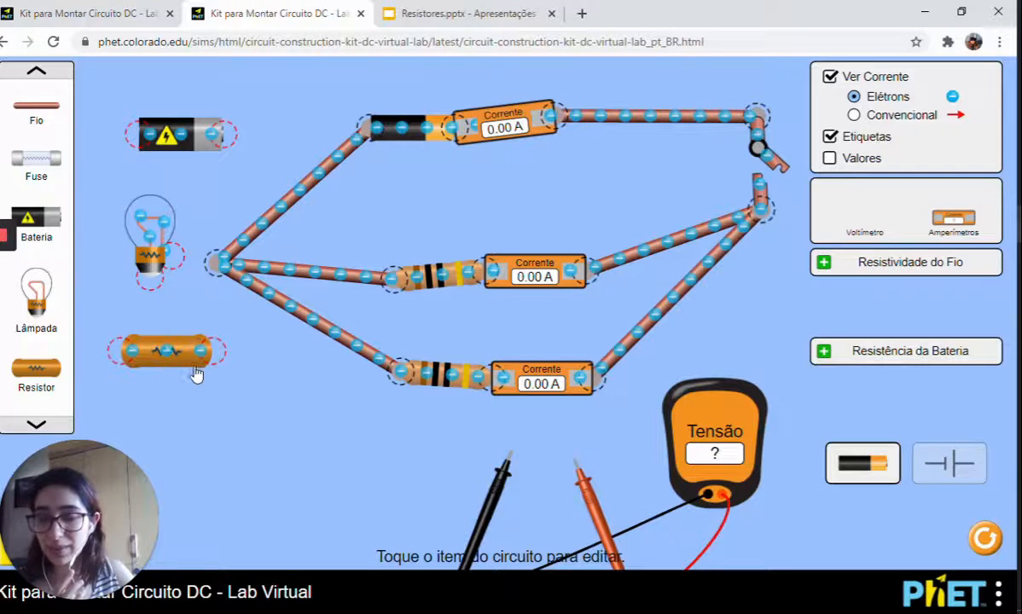
click(829, 158)
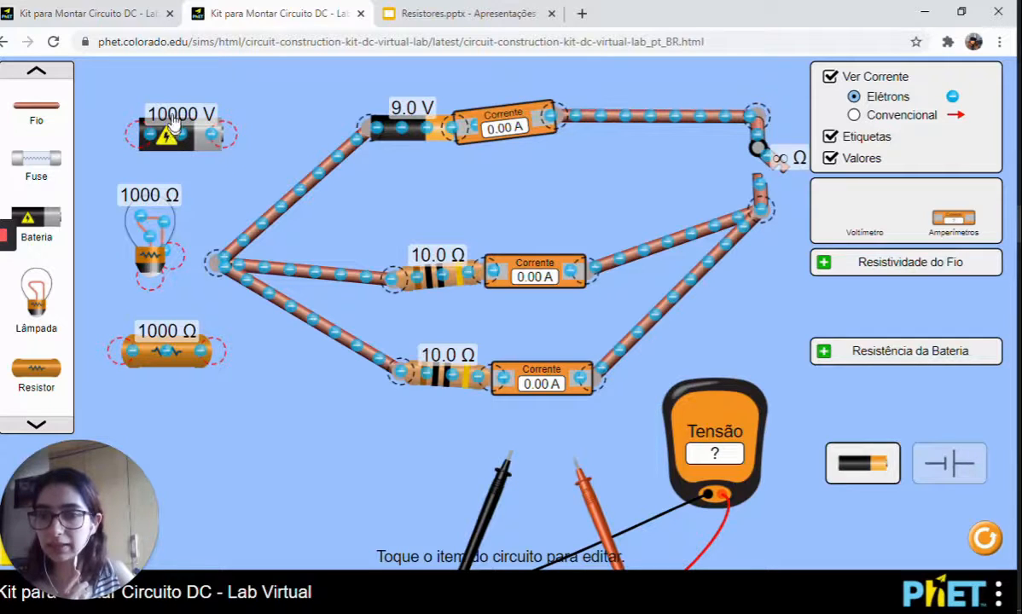
Delete the 9.0 V battery and connect the 10000 V battery in its place between the left wire and the ammeter.
click(405, 136)
click(674, 533)
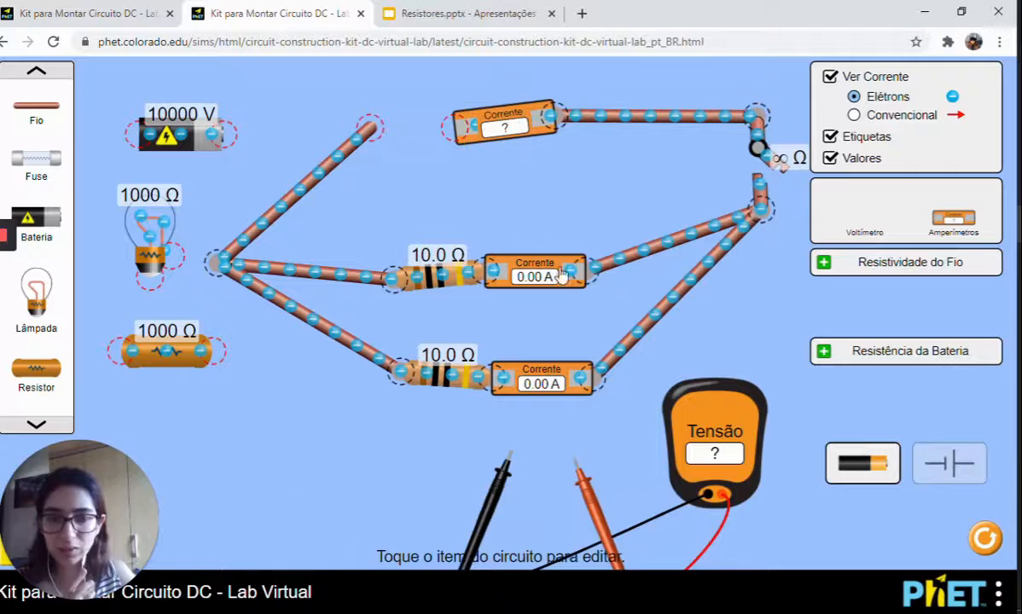
drag(209, 135, 444, 136)
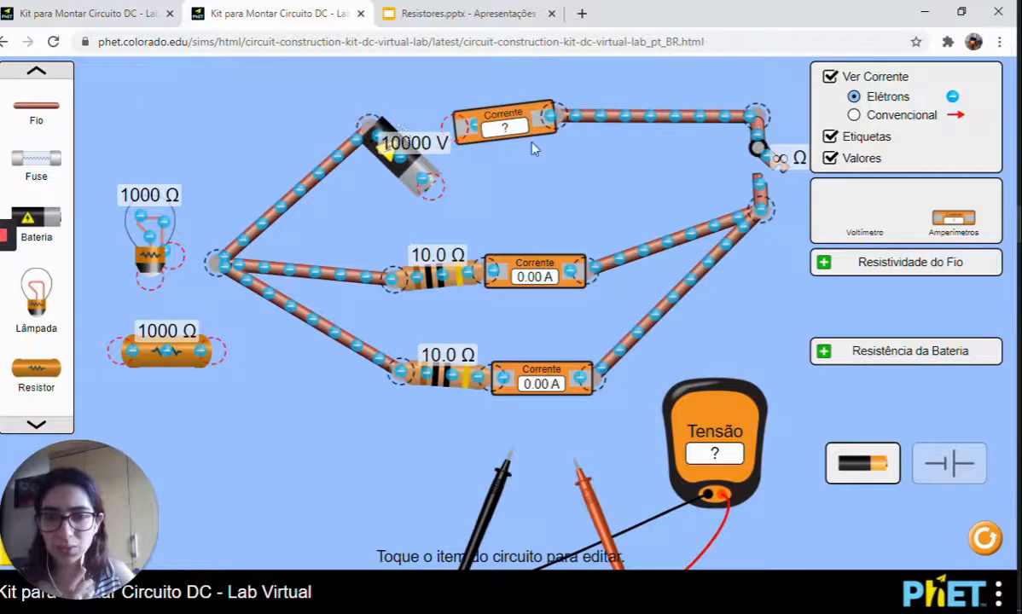
drag(431, 181, 452, 126)
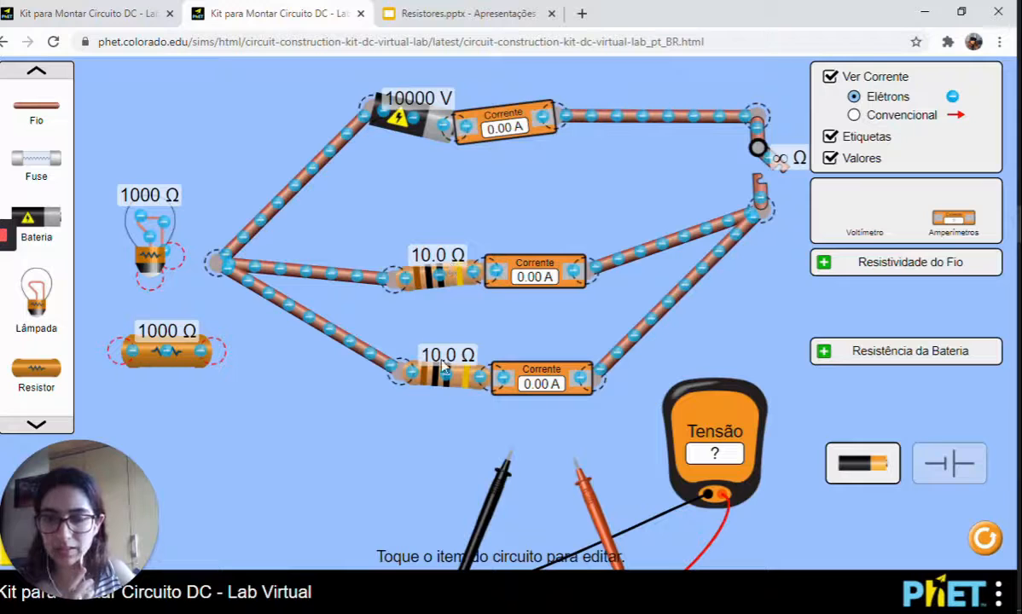
mouse_move(368, 111)
mouse_down()
mouse_move(364, 133)
mouse_move(366, 116)
mouse_up()
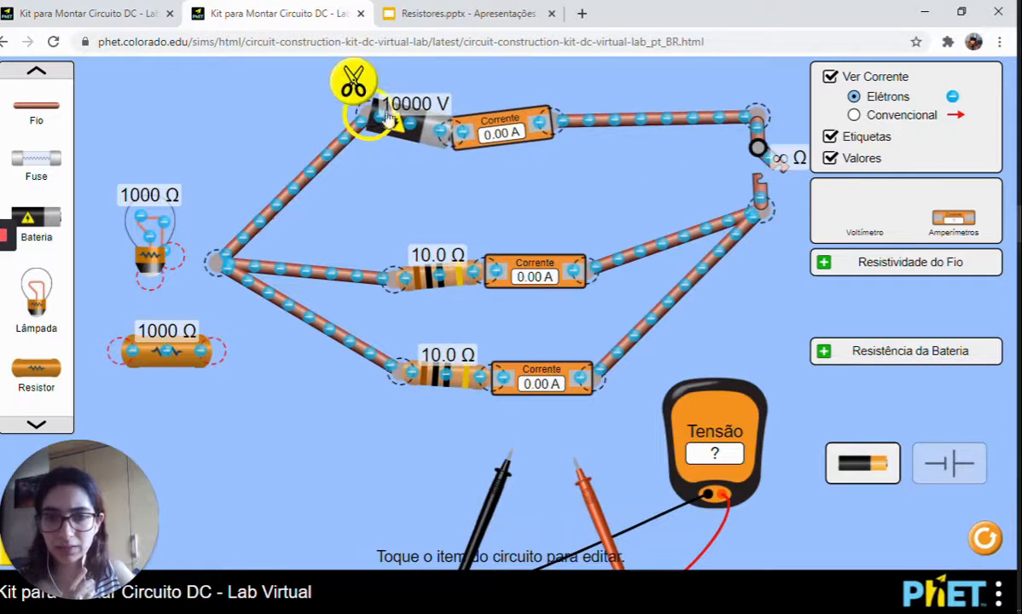
Close the switch to test the parallel circuit with the 10000 V battery, and open it again.
click(768, 158)
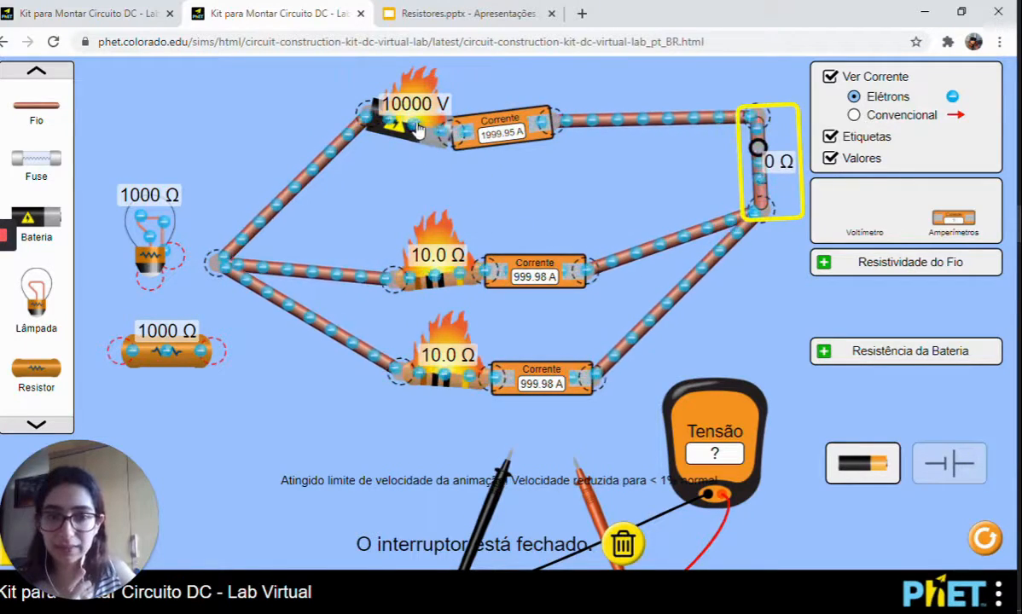
click(766, 164)
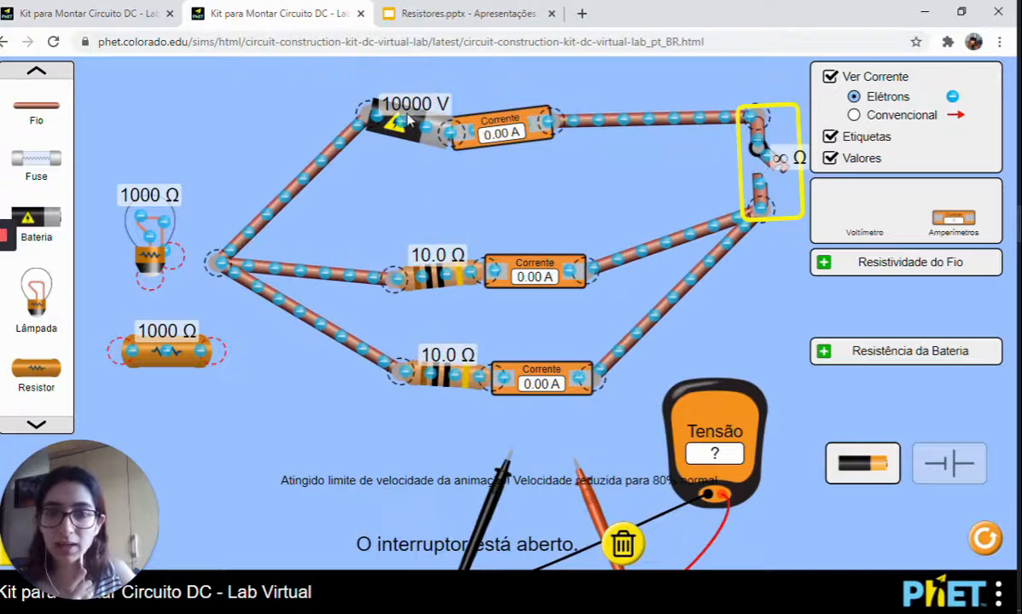
click(614, 188)
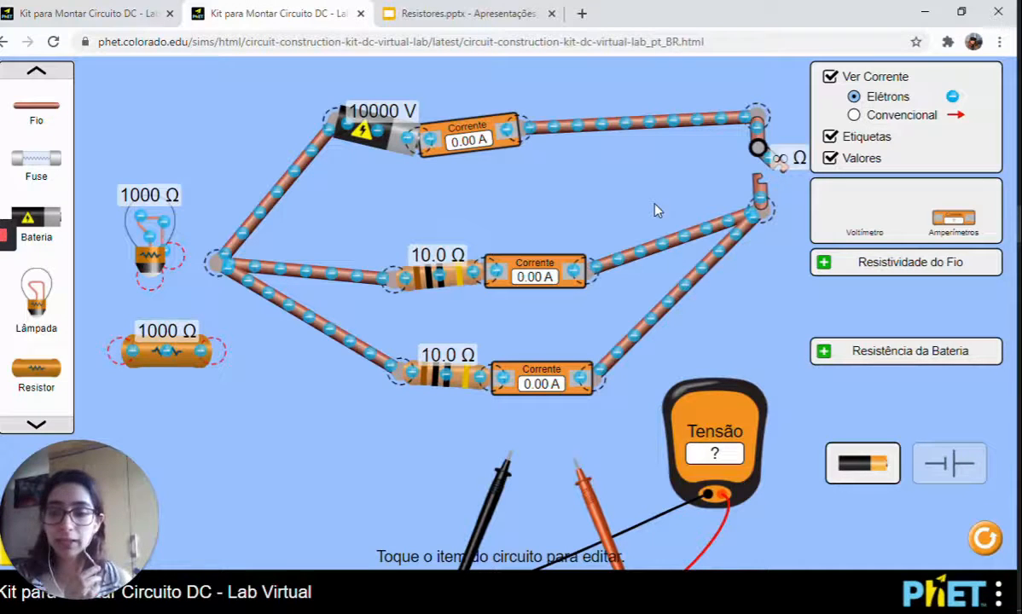
Switch to the Resistores presentation in Google Slides and scroll through its slide thumbnails around the Simulação slide.
click(473, 12)
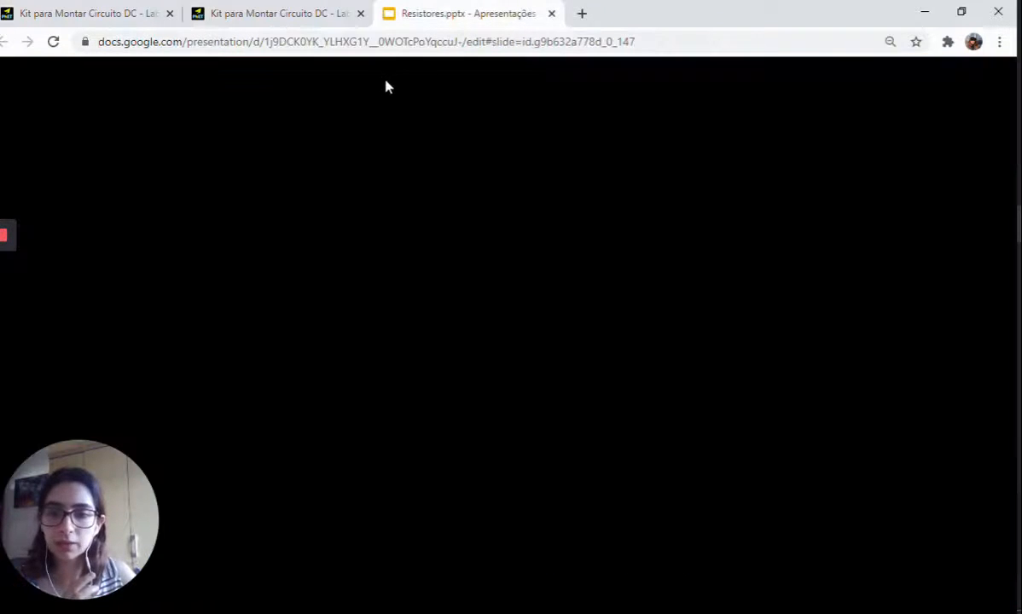
scroll(76, 389, down, 1)
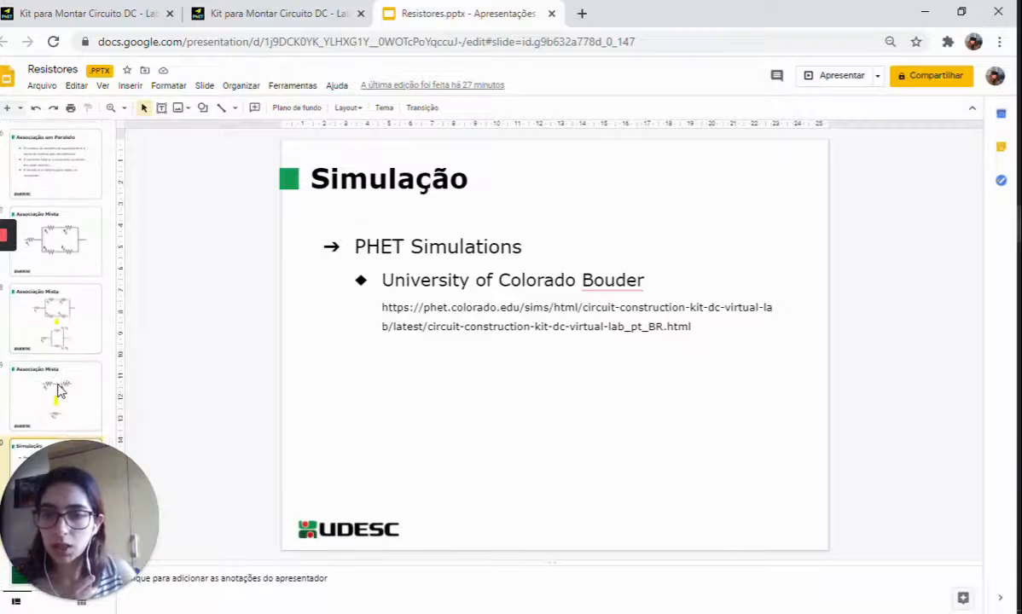